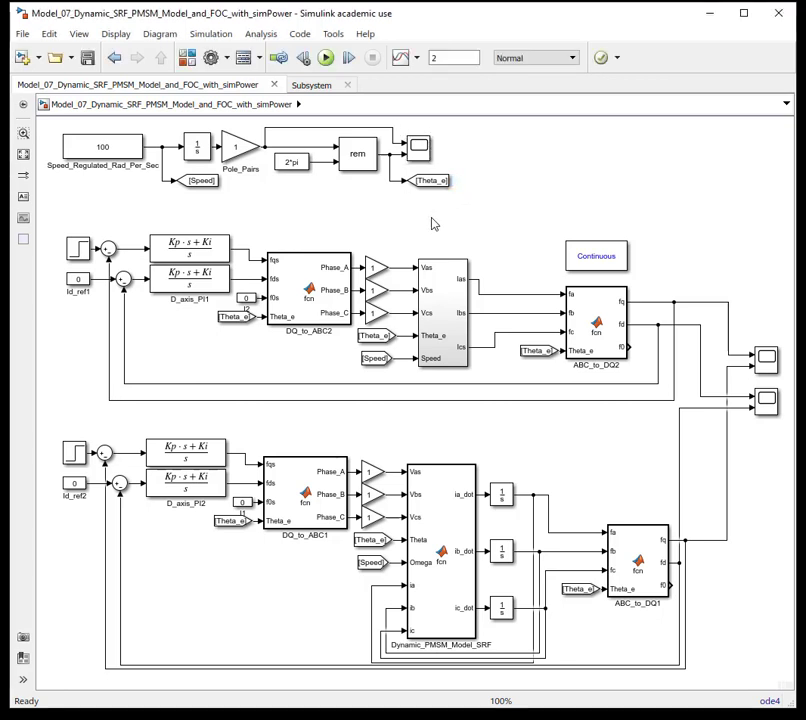
- Open the block library browser, enlarge it and expand Simscape, Power Systems, Specialized Technology down to Fundamental Blocks
left_click(186, 58)
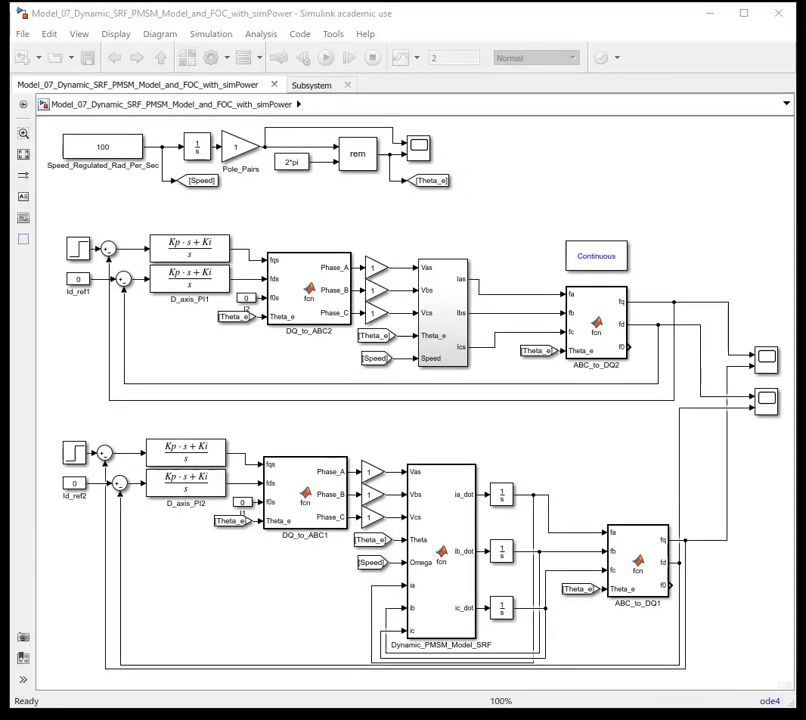
left_click_drag(0, 108, 295, 26)
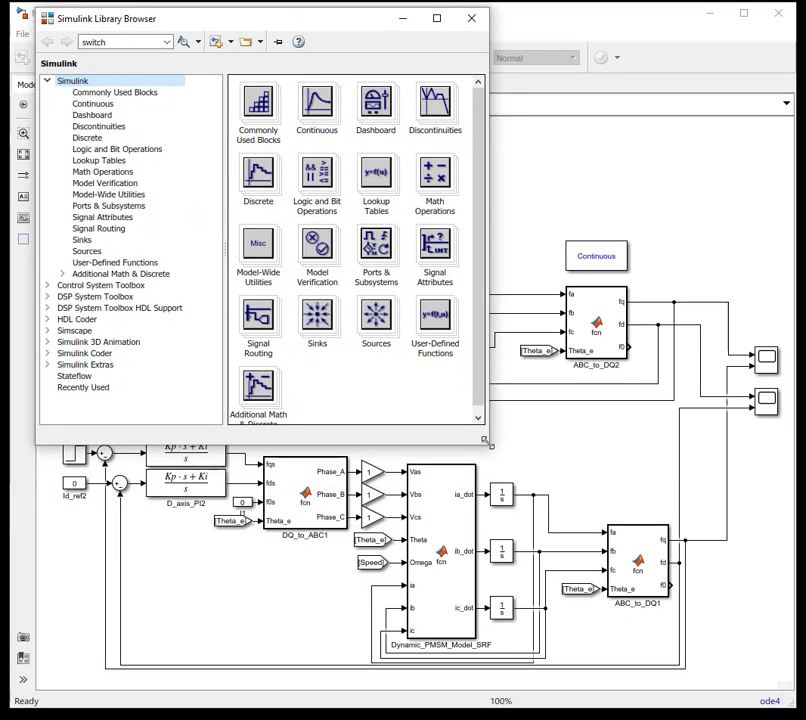
left_click_drag(482, 440, 493, 585)
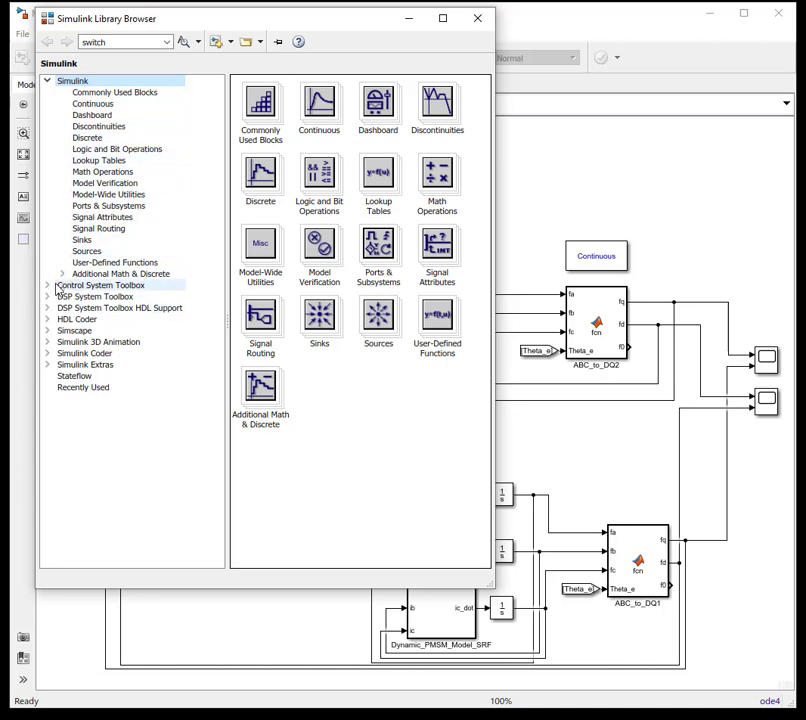
left_click(48, 332)
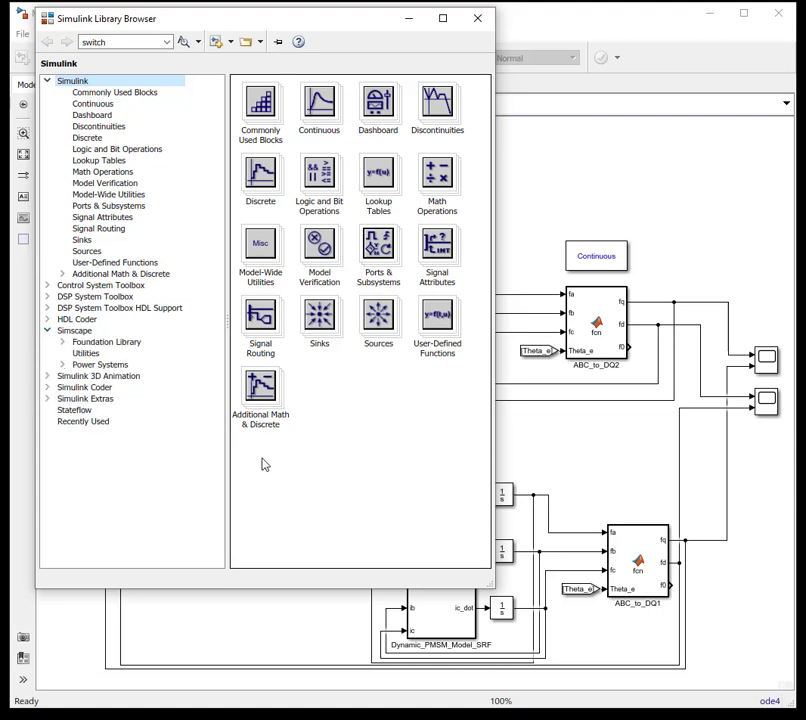
left_click(63, 364)
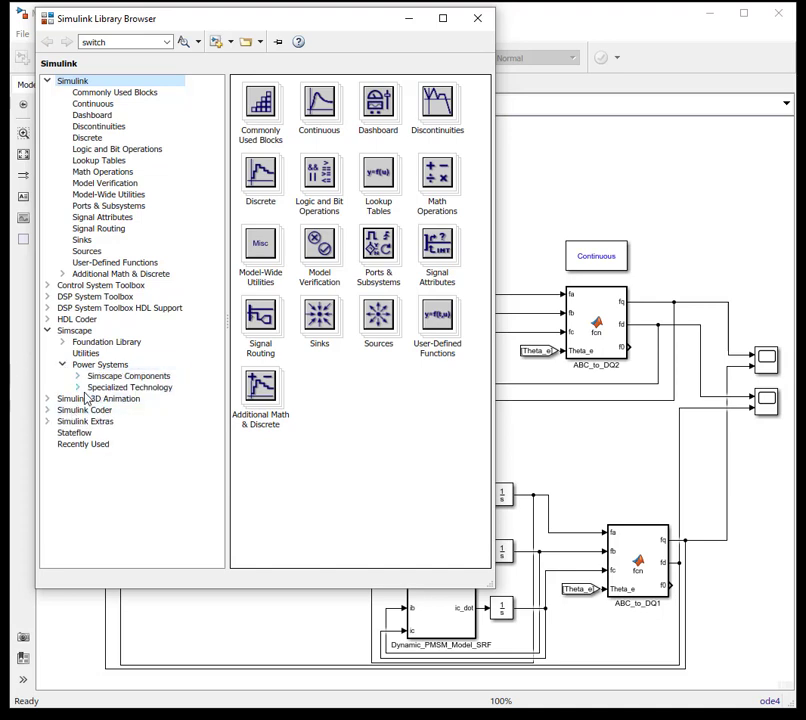
left_click(78, 387)
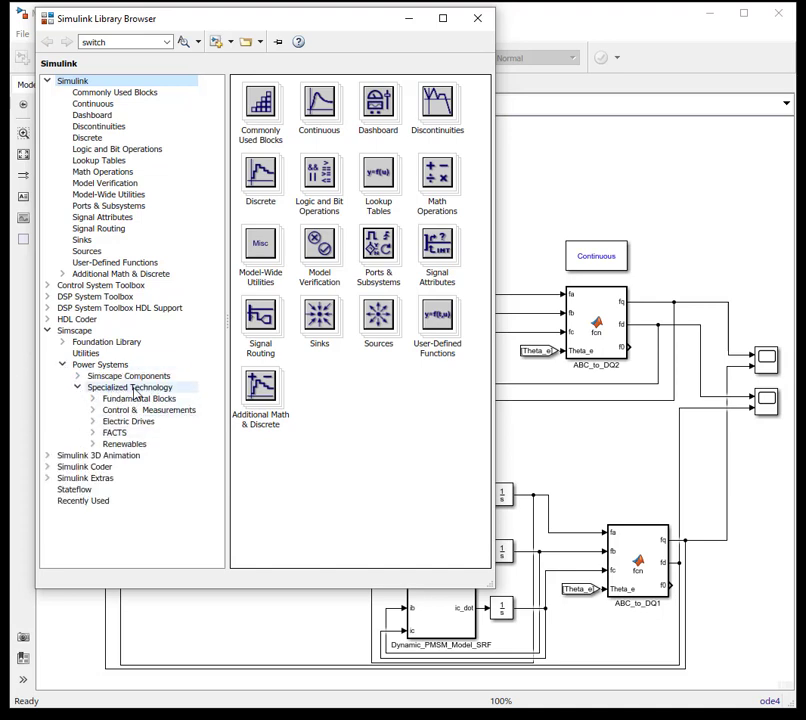
left_click(92, 398)
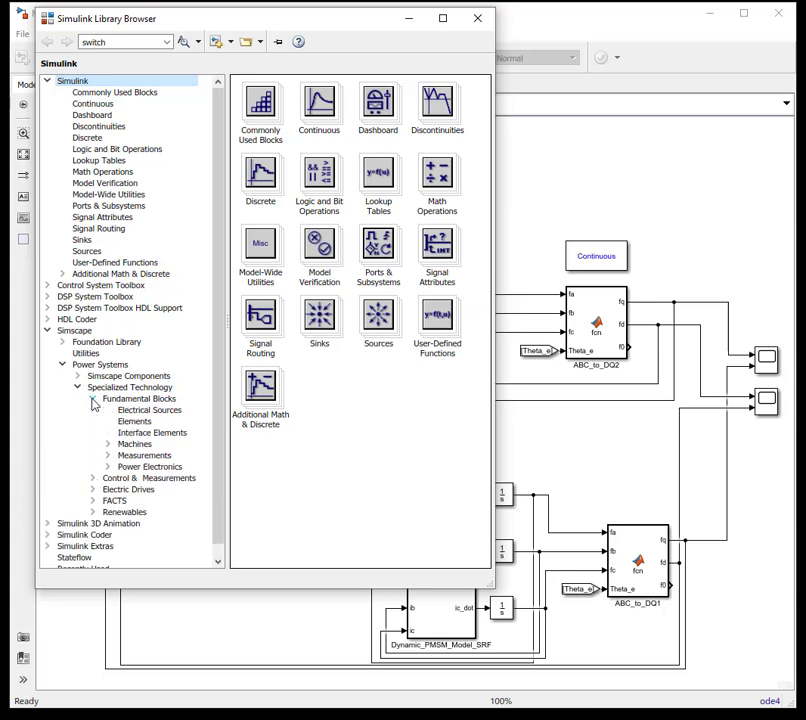
left_click(107, 466)
left_click(107, 466)
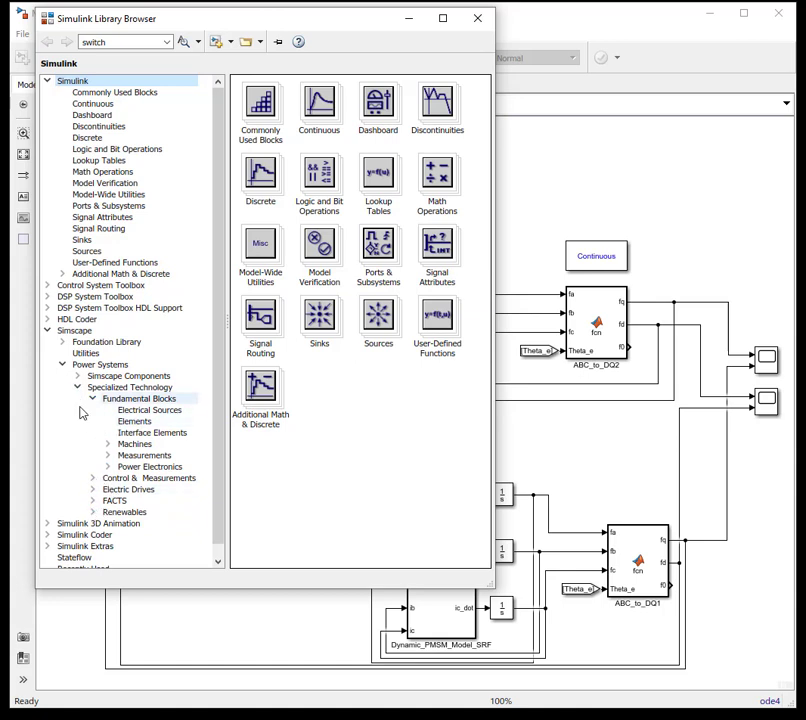
- Browse the Electrical Sources and Elements libraries and highlight the Three-Phase Mutual Inductance Z1-Z0 block
left_click(125, 411)
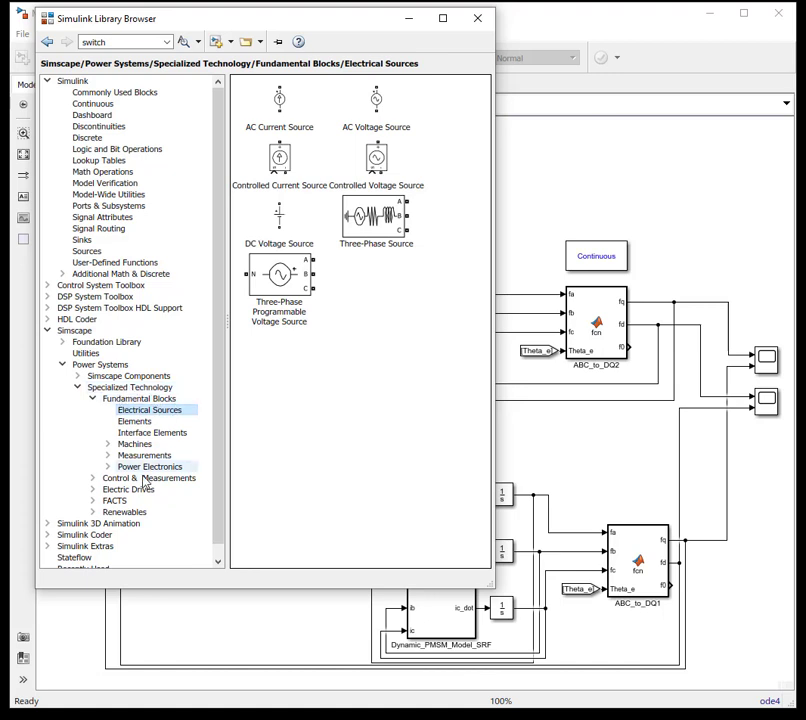
left_click(140, 422)
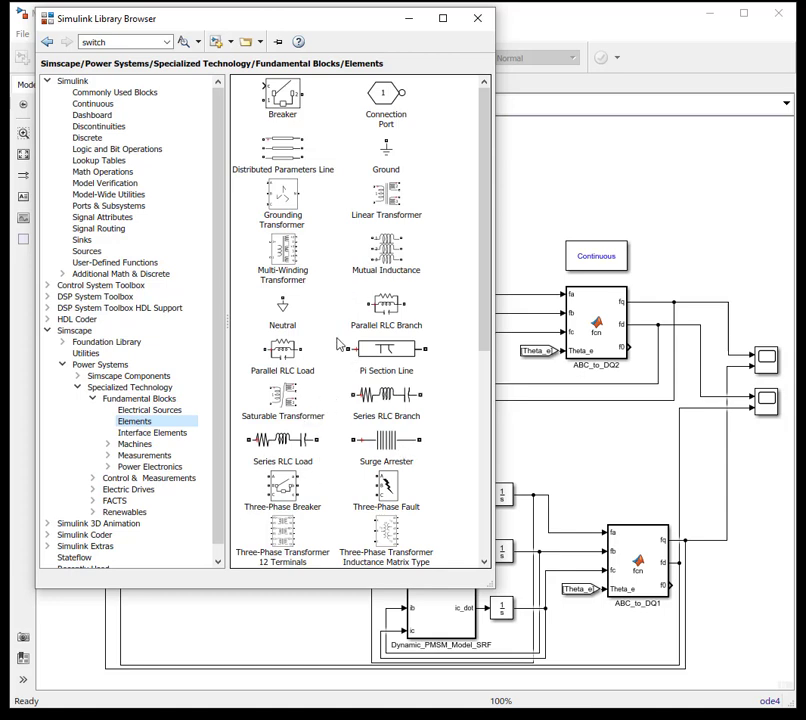
left_click_drag(481, 191, 479, 396)
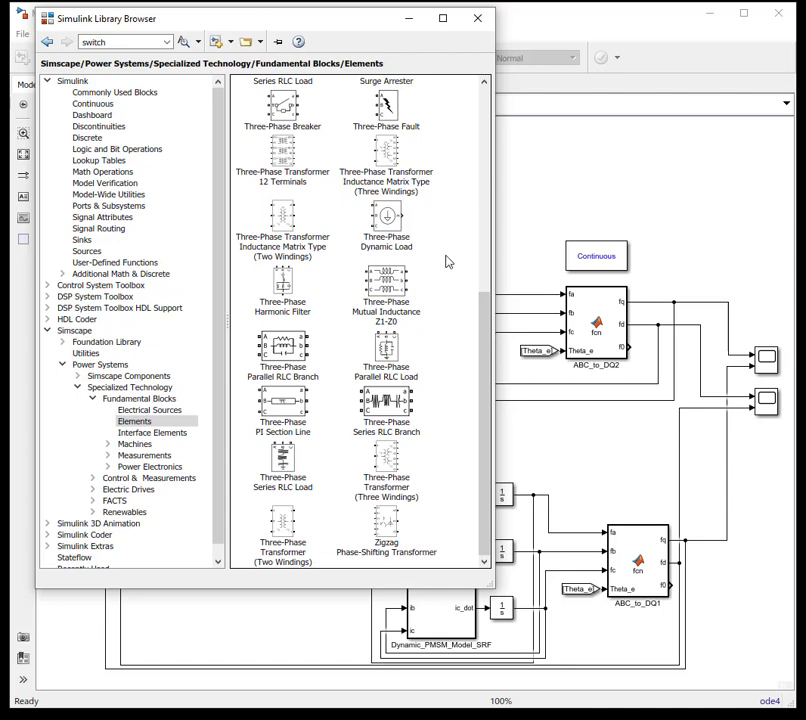
left_click(386, 284)
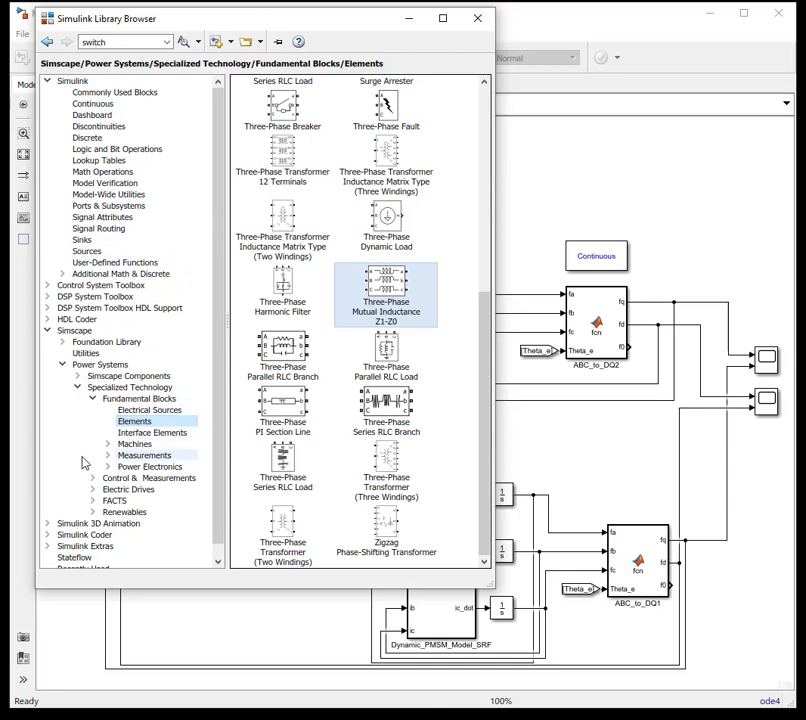
- Look through the Power Electronics library, including the Diode and bridge converter blocks, and close the library browser
left_click(128, 467)
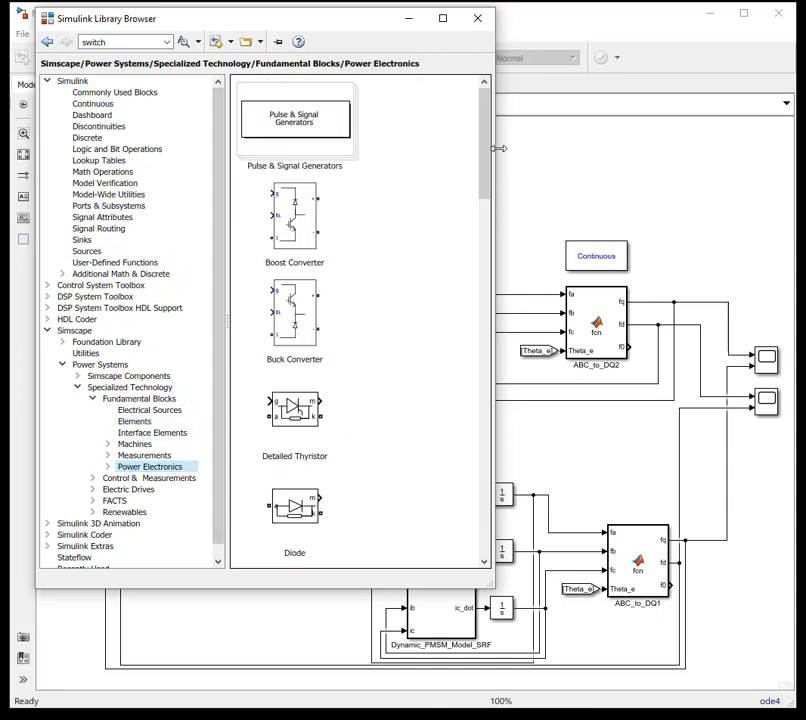
left_click_drag(484, 144, 486, 187)
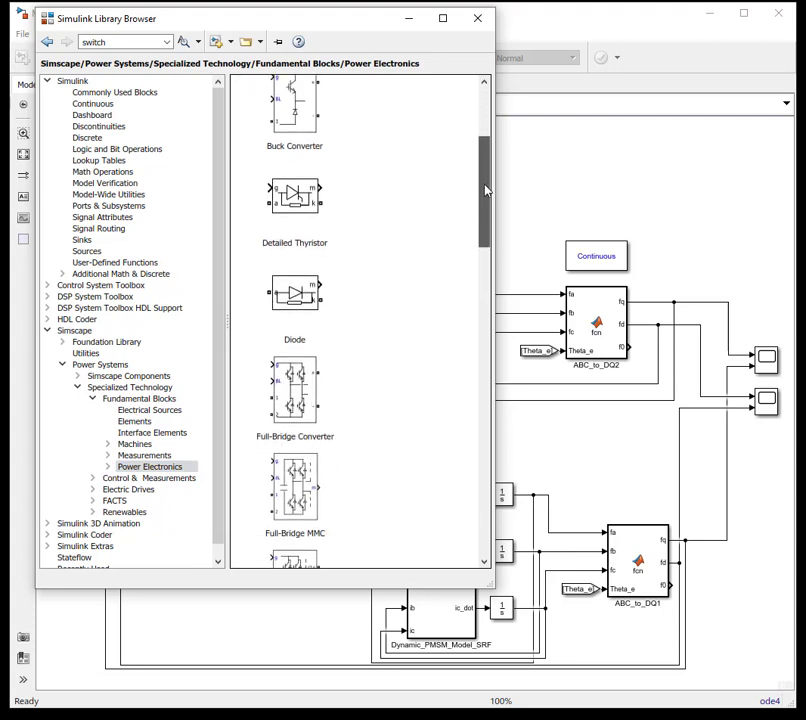
left_click(279, 293)
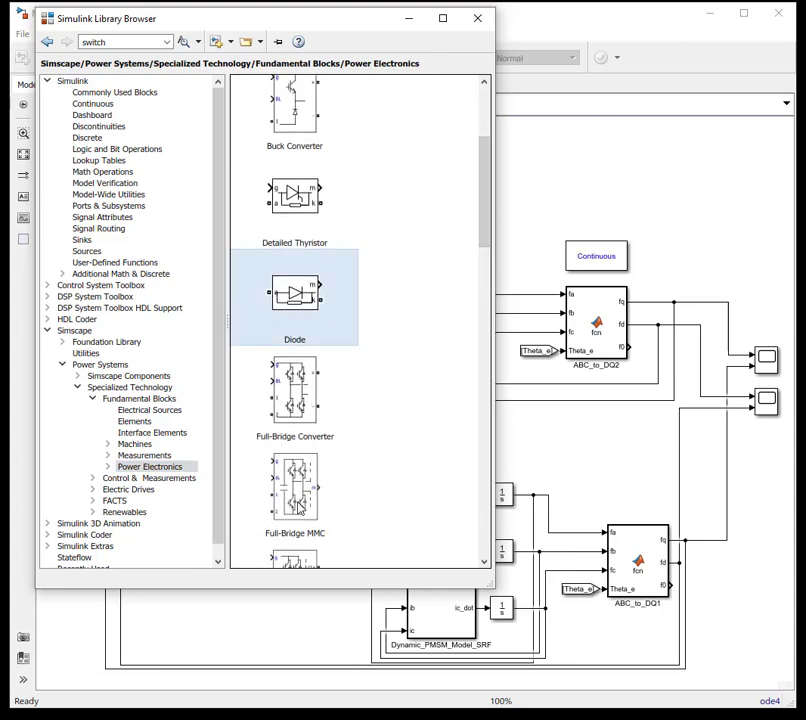
left_click_drag(490, 193, 482, 270)
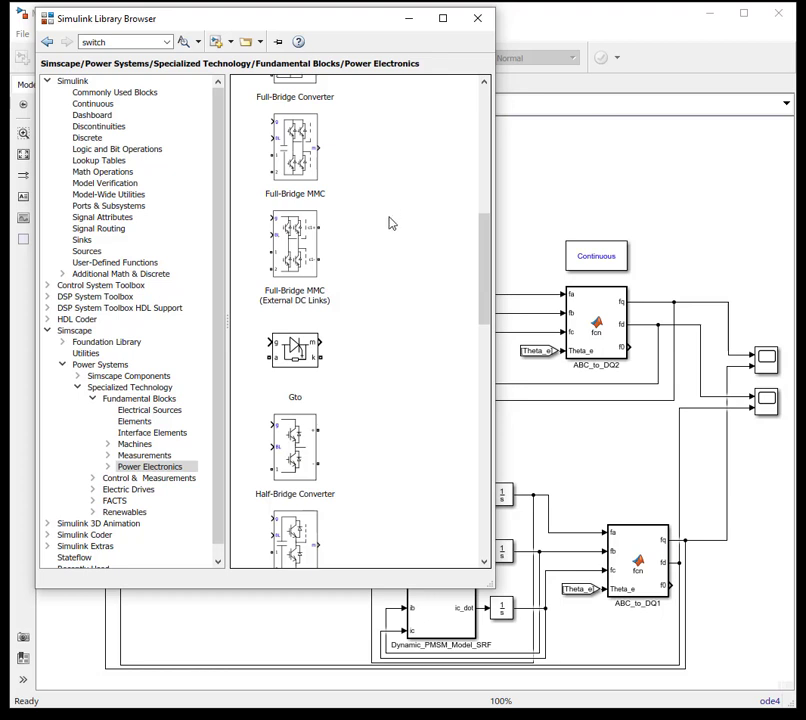
left_click(478, 18)
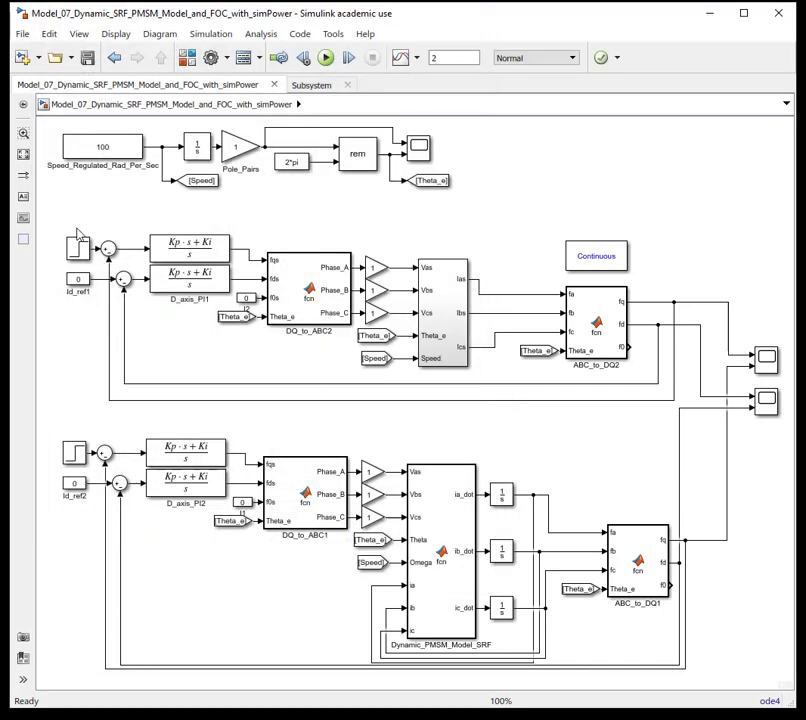
- Highlight the lower PMSM control loop, the loop containing the Subsystem block, and the speed and angle generation blocks in turn
left_click_drag(48, 429, 722, 663)
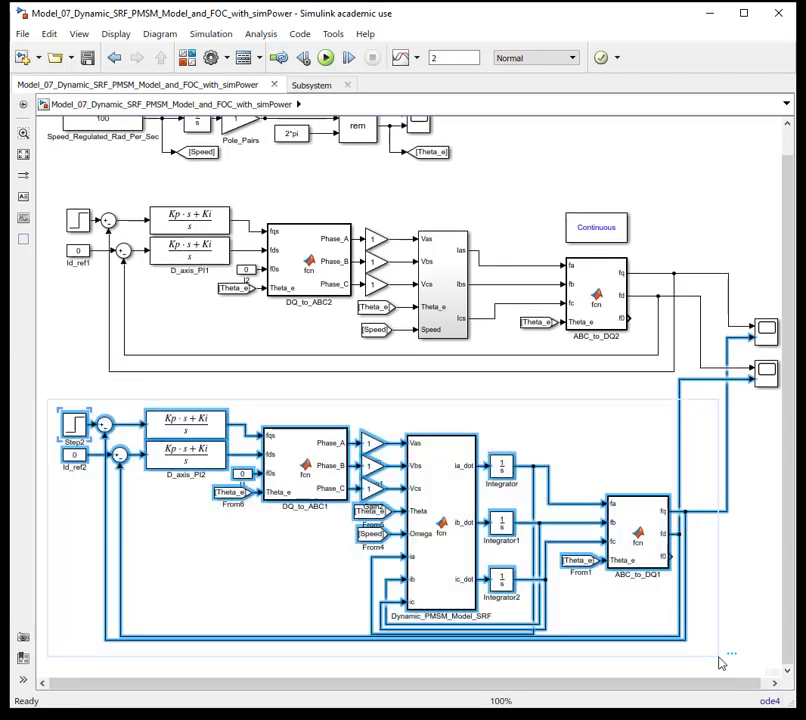
left_click_drag(792, 478, 792, 462)
left_click(558, 473)
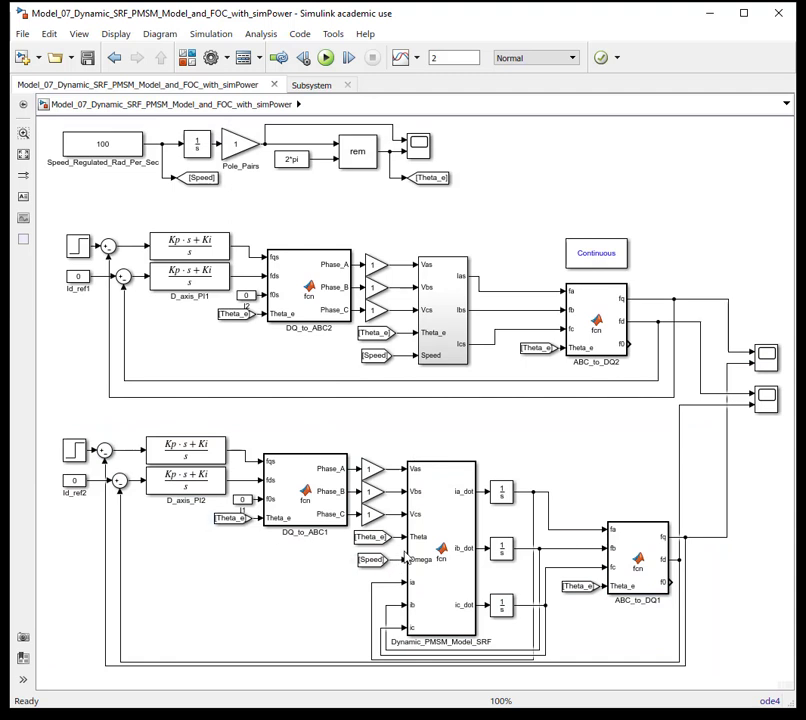
left_click_drag(52, 213, 716, 398)
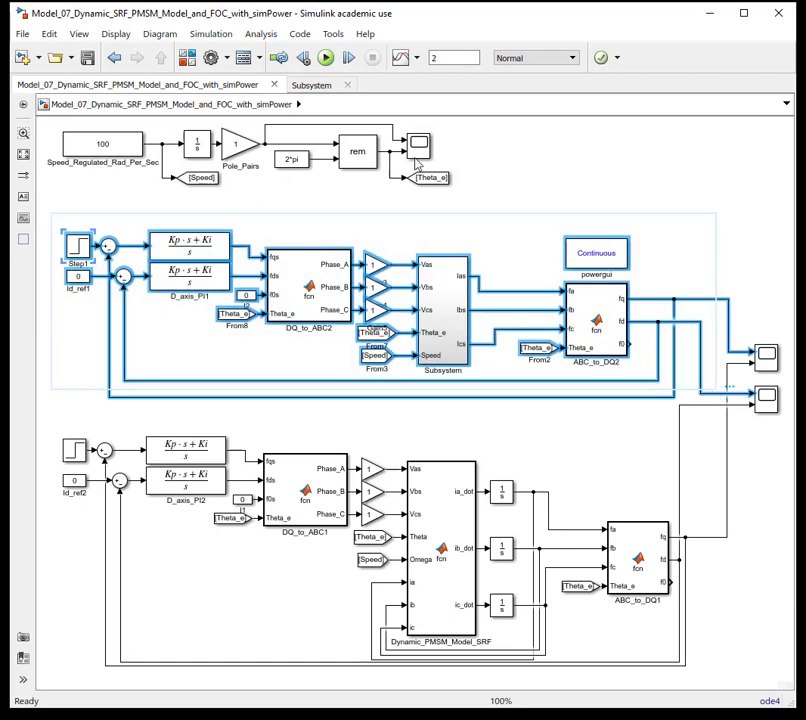
left_click_drag(474, 124, 58, 196)
left_click(536, 202)
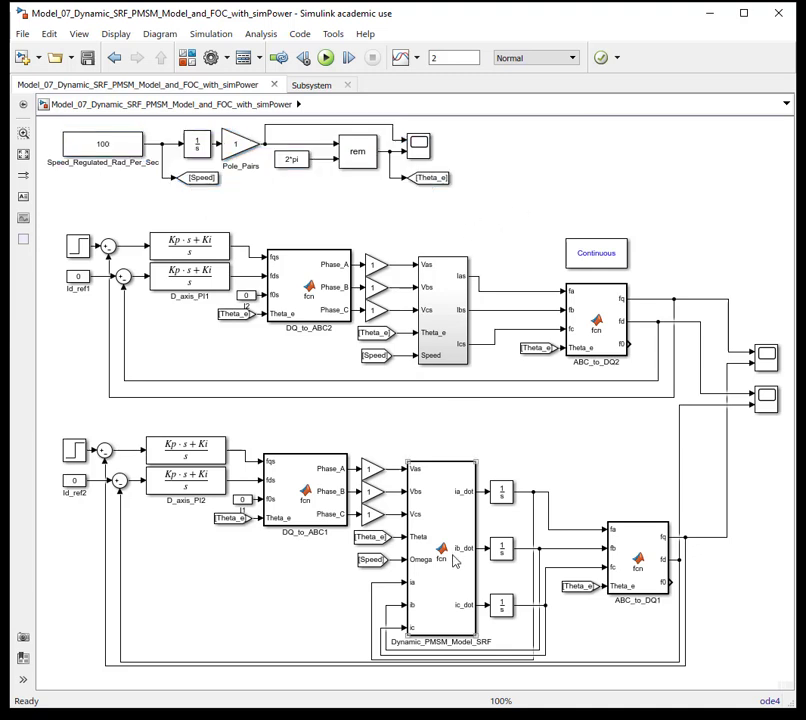
- Compare the Subsystem block with the Dynamic_PMSM_Model_SRF block and open the Subsystem's contents
left_click(450, 342)
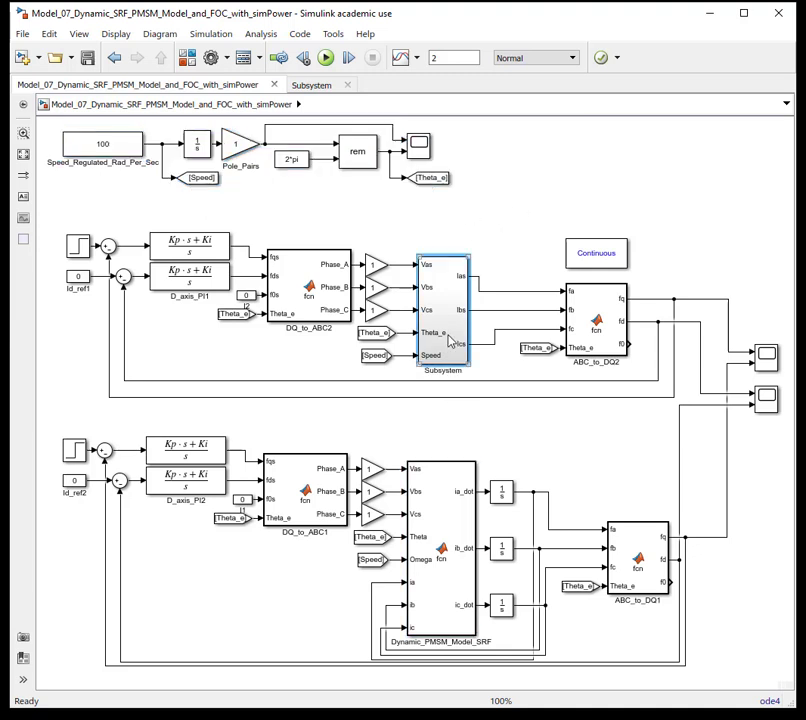
left_click(439, 488)
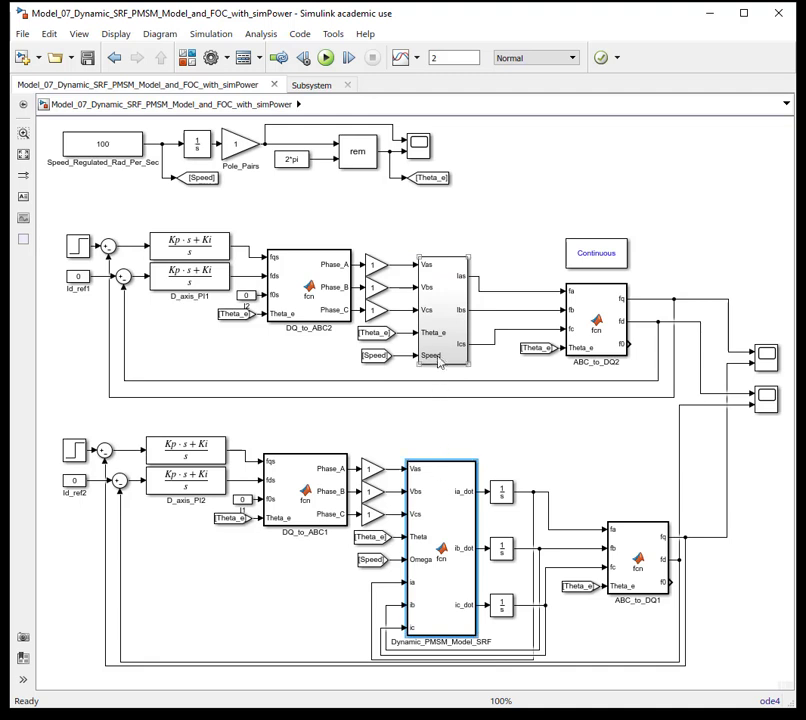
double_click(450, 297)
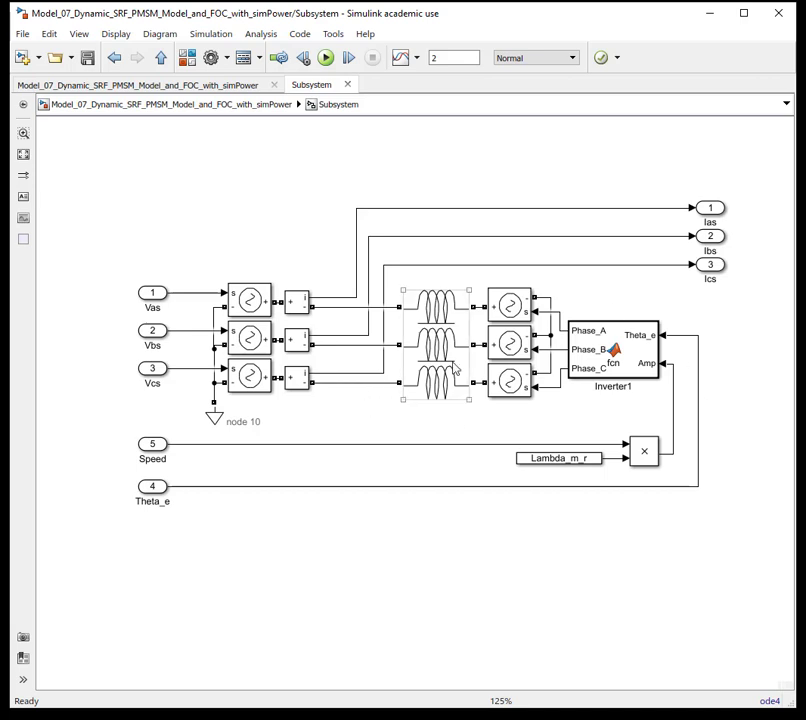
- Examine the three controlled voltage sources fed by Vas, Vbs and Vcs, and the Mutual Inductance block
left_click(250, 300)
left_click(245, 340)
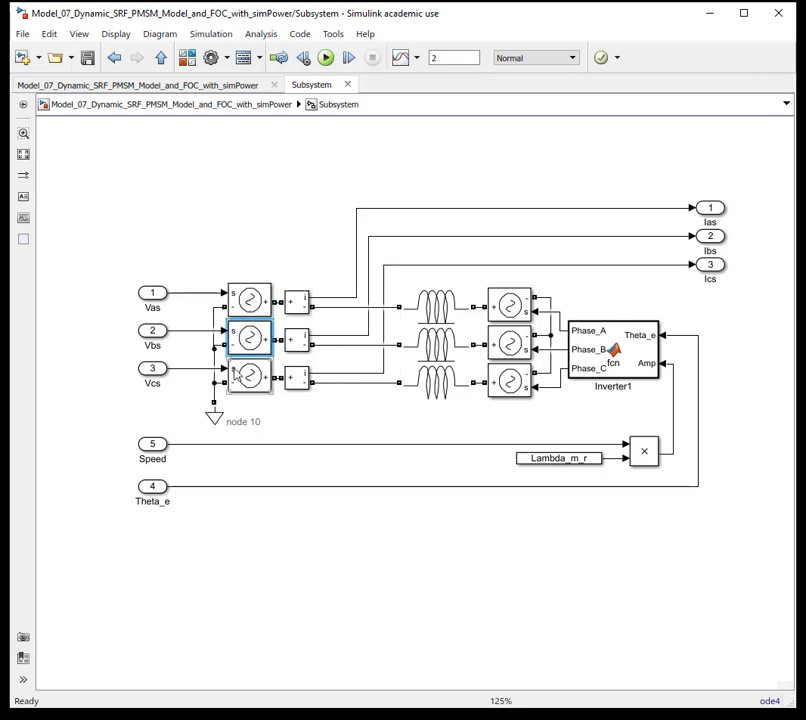
left_click(240, 383)
left_click_drag(236, 252, 257, 412)
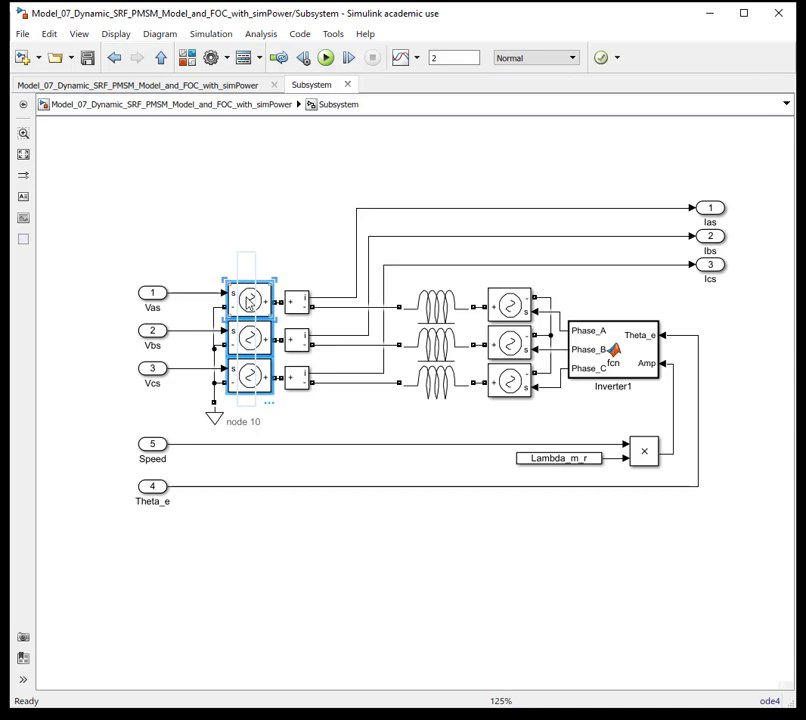
left_click(422, 314)
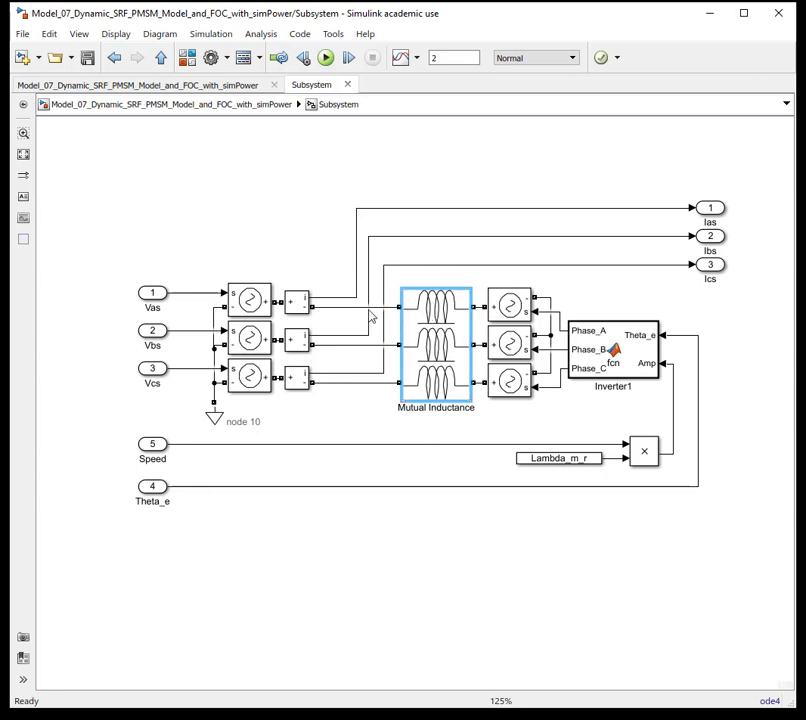
left_click(347, 421)
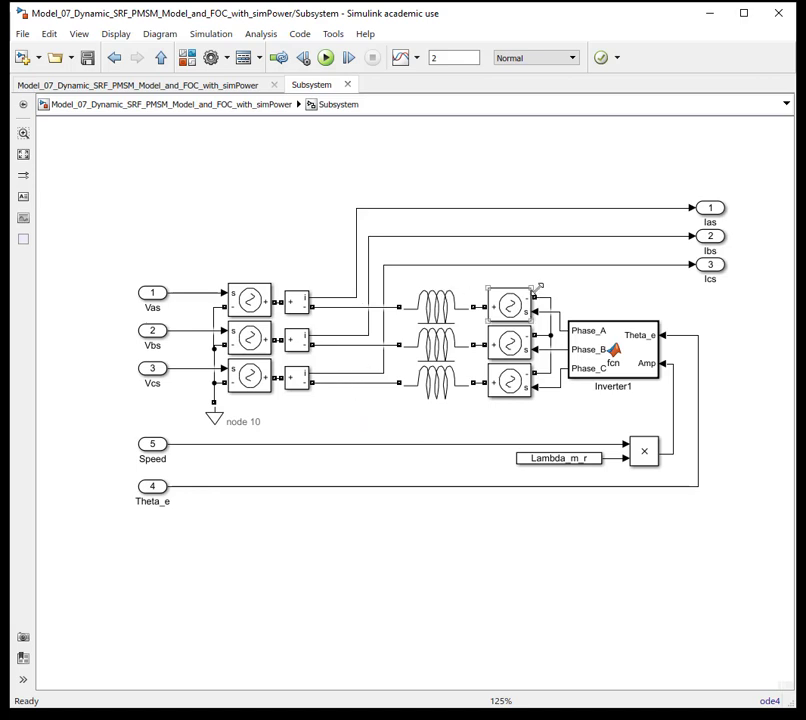
- Highlight the three voltage sources driven by the Inverter1 function, first together with that function and again without it
left_click_drag(489, 273, 659, 416)
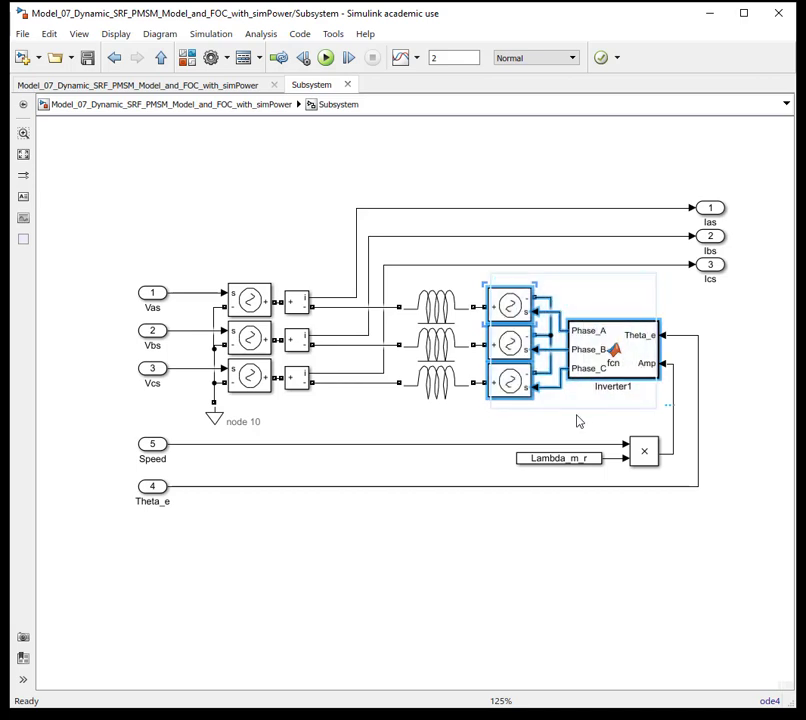
left_click(577, 421)
left_click_drag(489, 276, 557, 420)
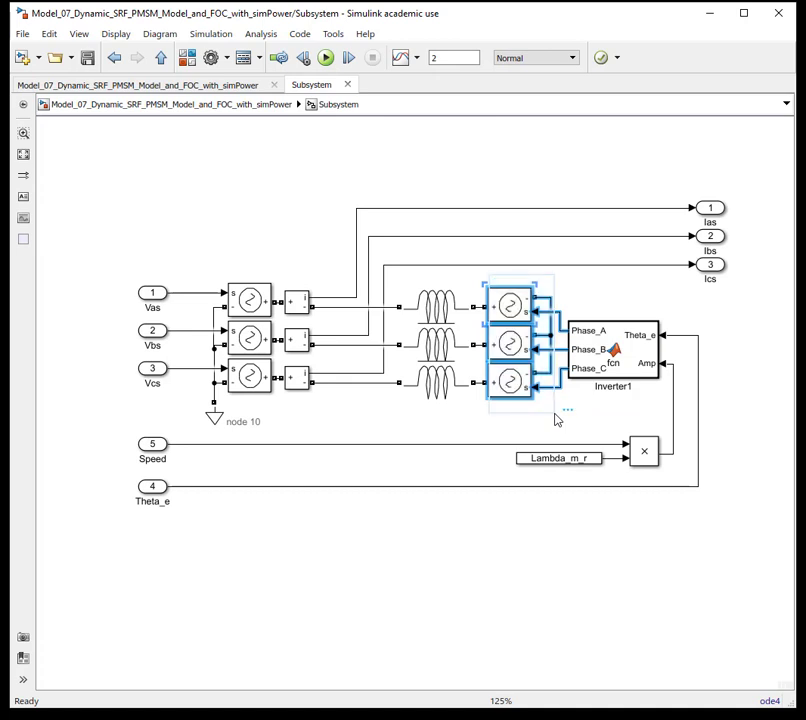
- Trace the Speed, Theta_e and Lambda_m_r inputs feeding Inverter1 and open that block's function code in full view
left_click(150, 445)
left_click(150, 490)
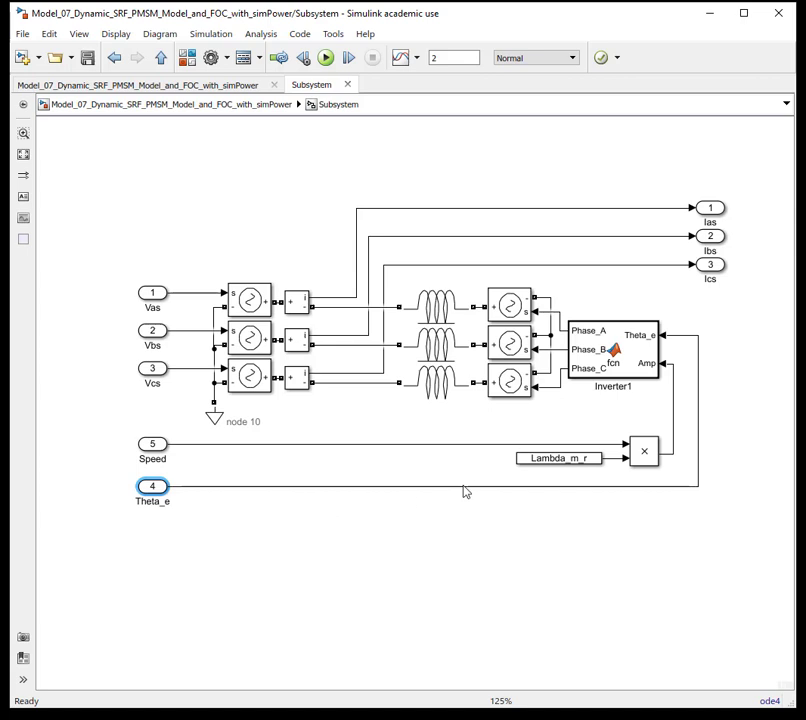
left_click(156, 446)
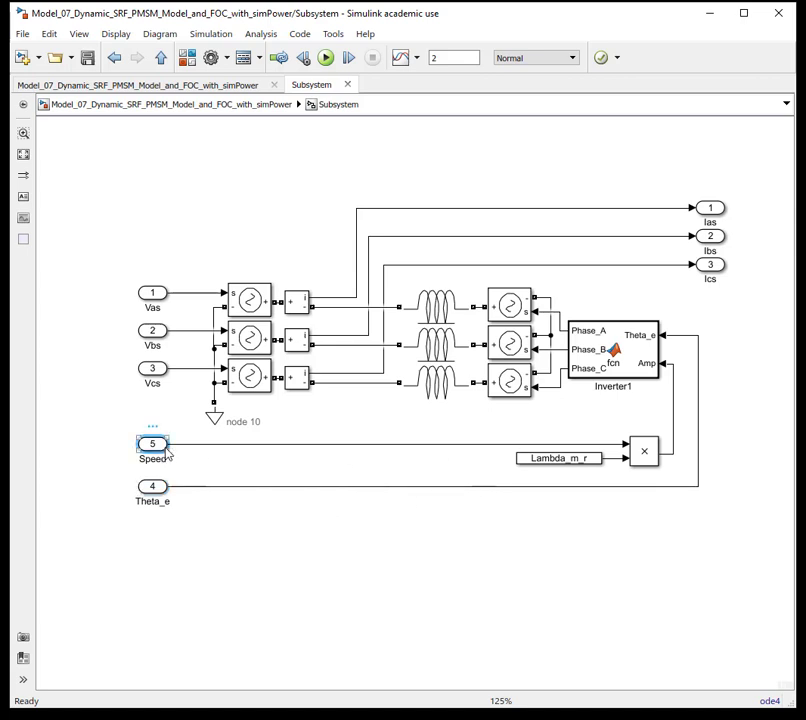
left_click(580, 459)
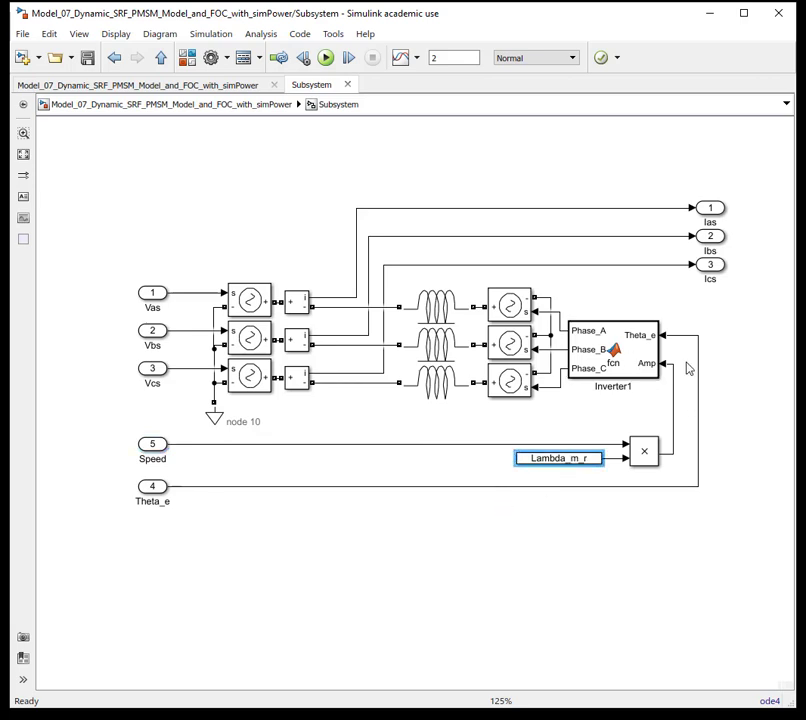
double_click(621, 351)
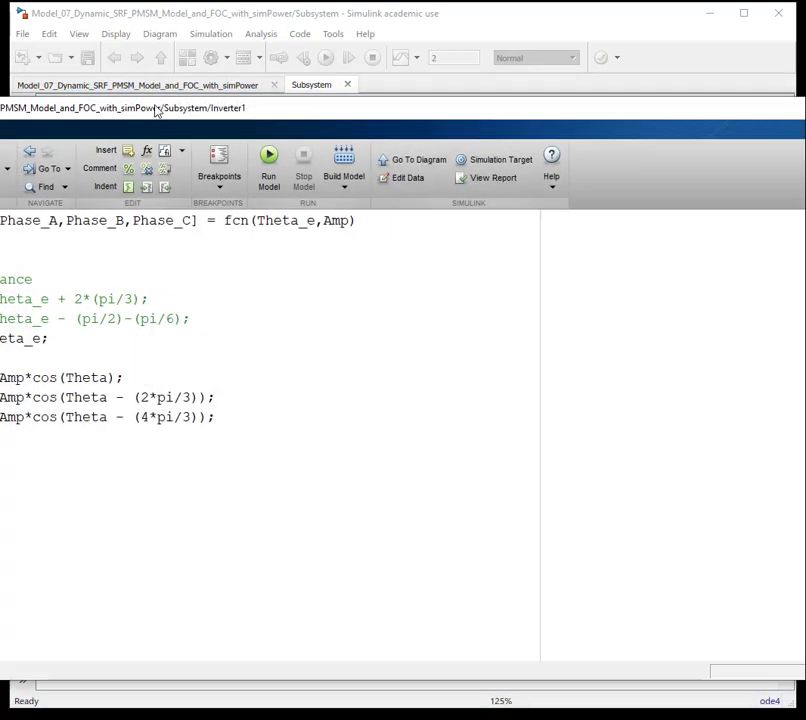
left_click_drag(225, 101, 226, 108)
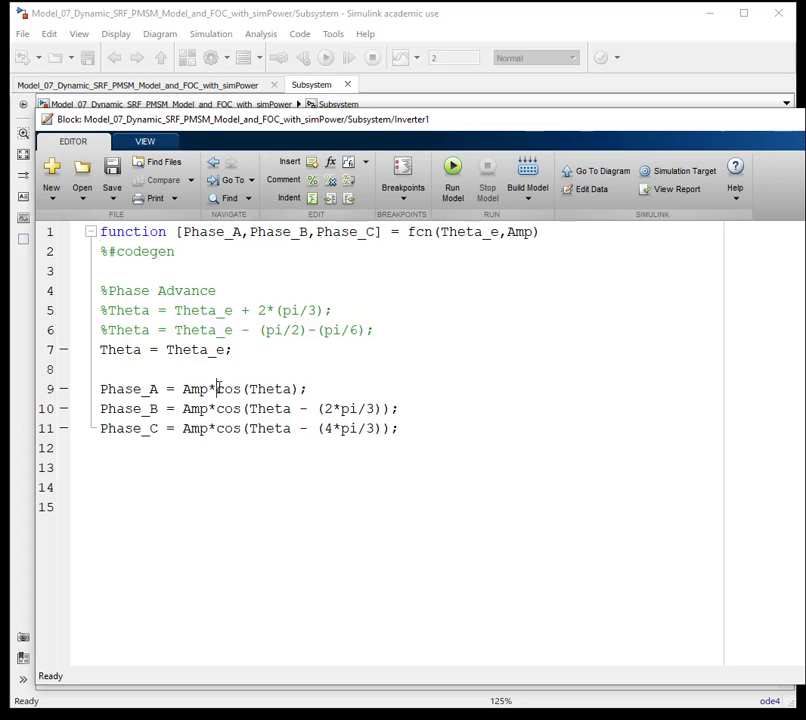
- Highlight the cosine terms of Phase_A, Phase_B and Phase_C one after another in the Inverter1 function code
left_click_drag(216, 388, 299, 389)
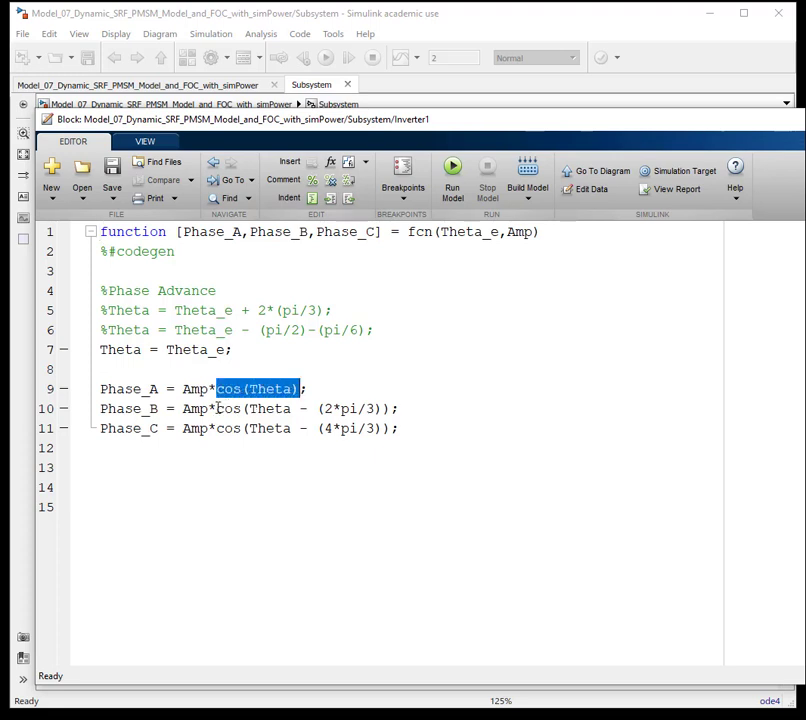
left_click_drag(216, 408, 389, 409)
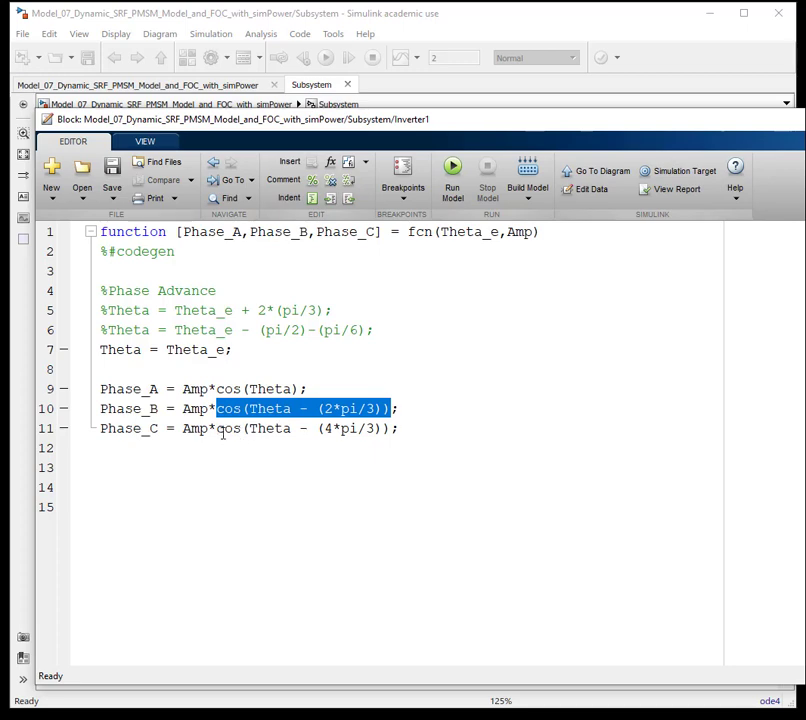
left_click_drag(216, 428, 370, 430)
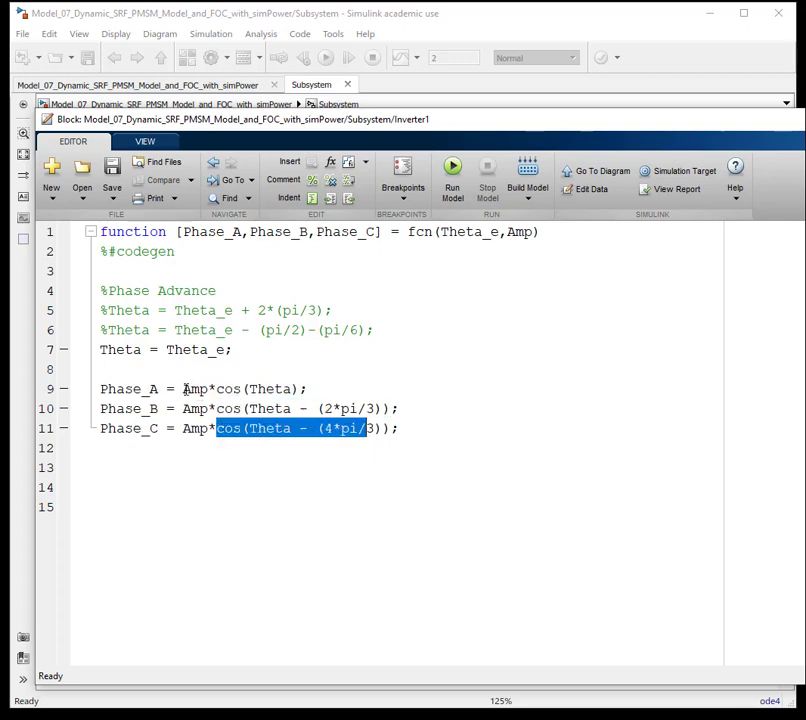
- Highlight the Amp factor in the three phase equations, ending with no code selected
left_click_drag(184, 389, 208, 389)
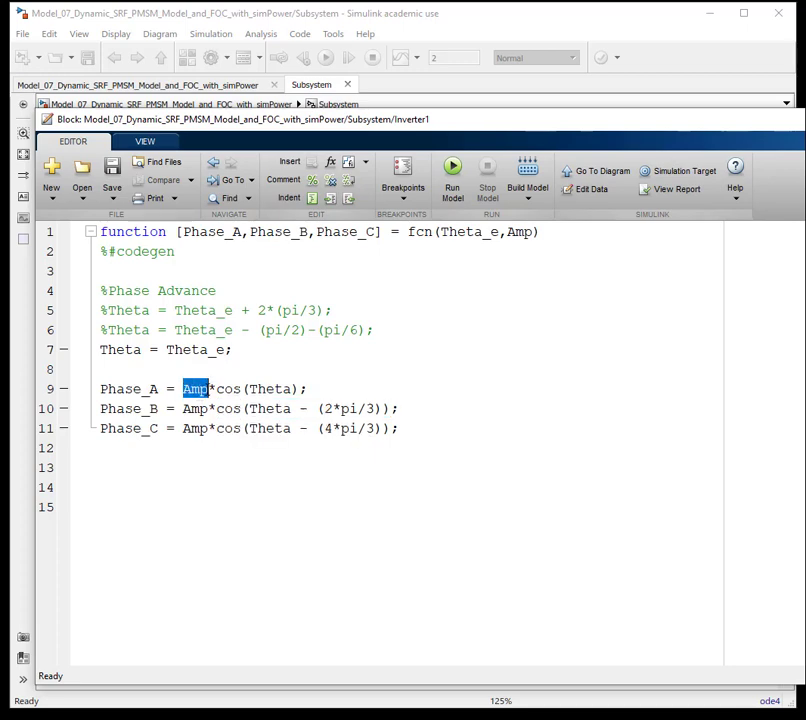
double_click(185, 408)
left_click(187, 464)
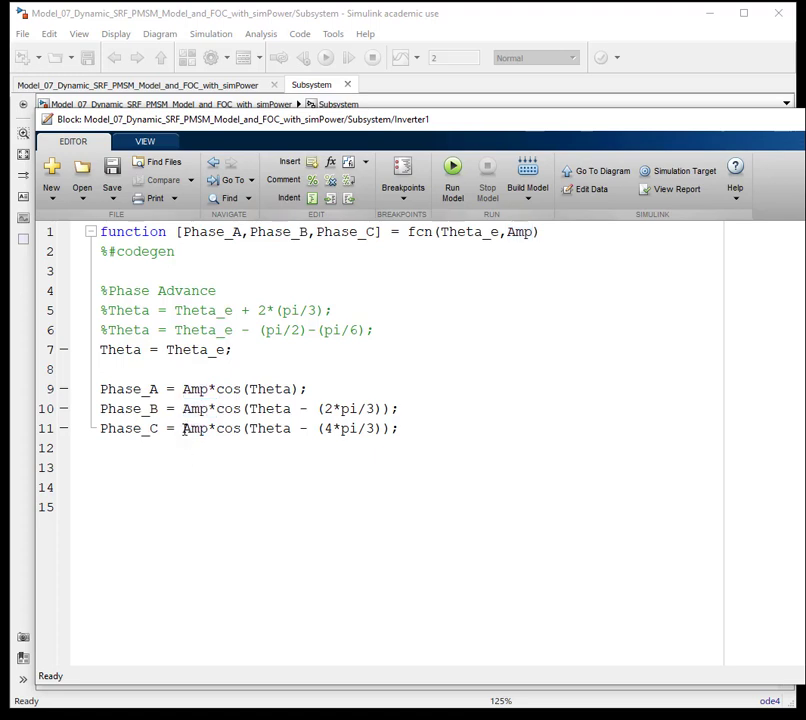
left_click_drag(184, 430, 209, 428)
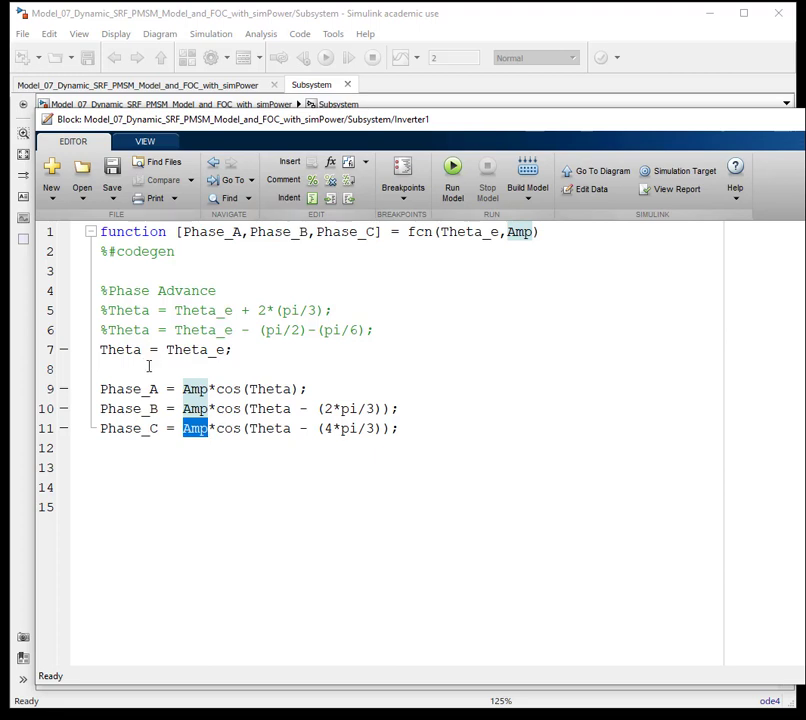
left_click_drag(183, 388, 210, 387)
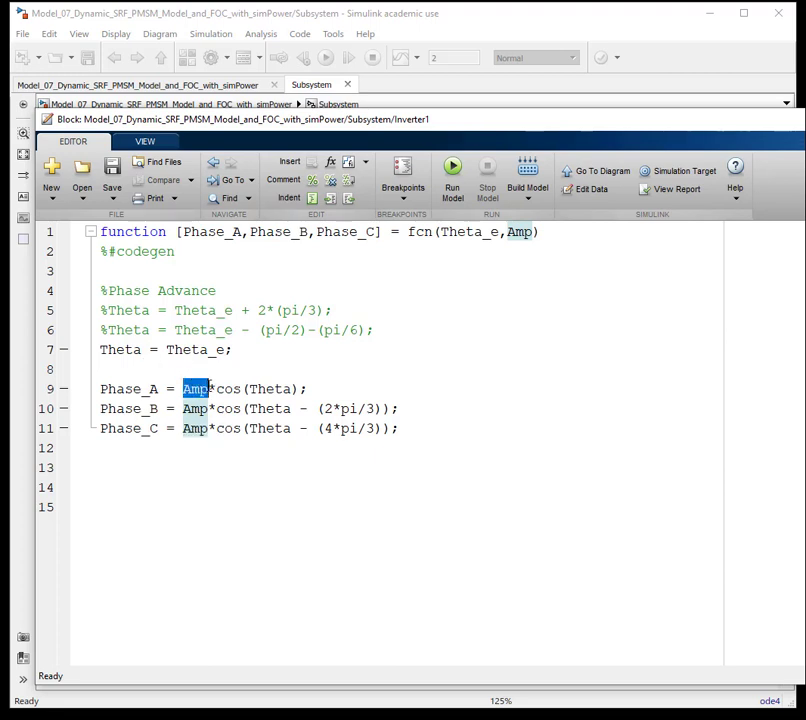
left_click(247, 369)
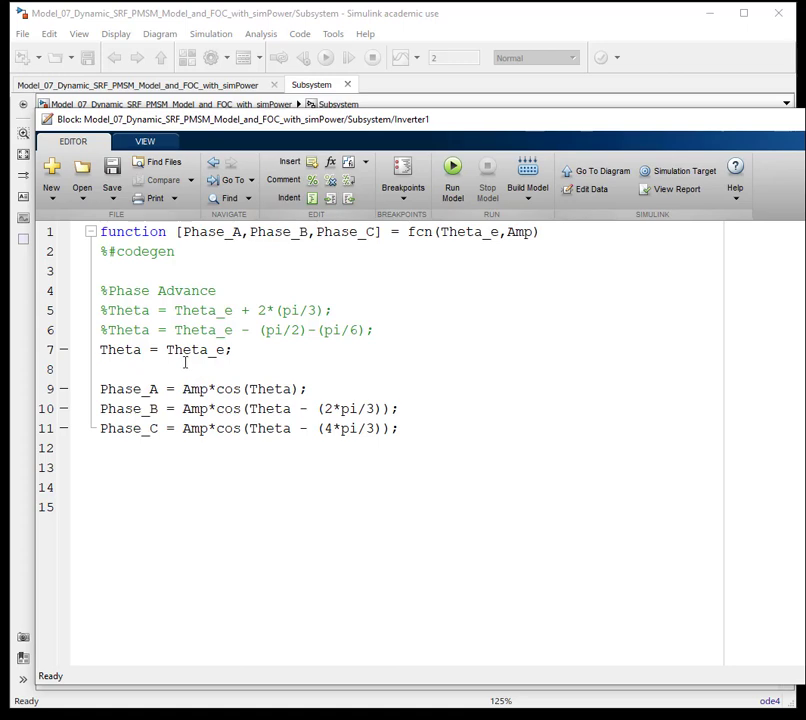
- Return from the function code to the Subsystem diagram and highlight the voltage sources driven by Inverter1, individually and with the whole three-phase circuit
left_click_drag(420, 119, 249, 148)
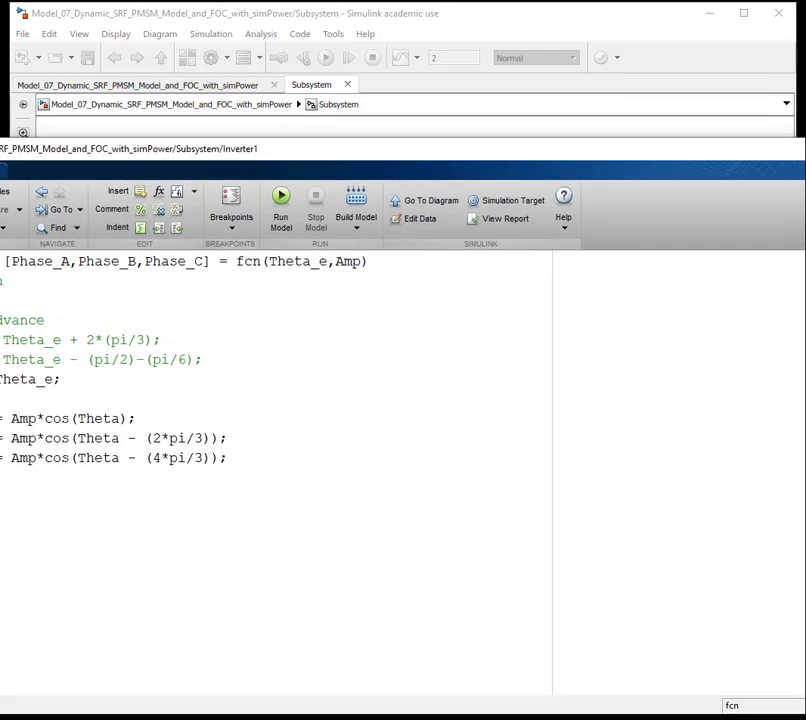
key("alt+Tab")
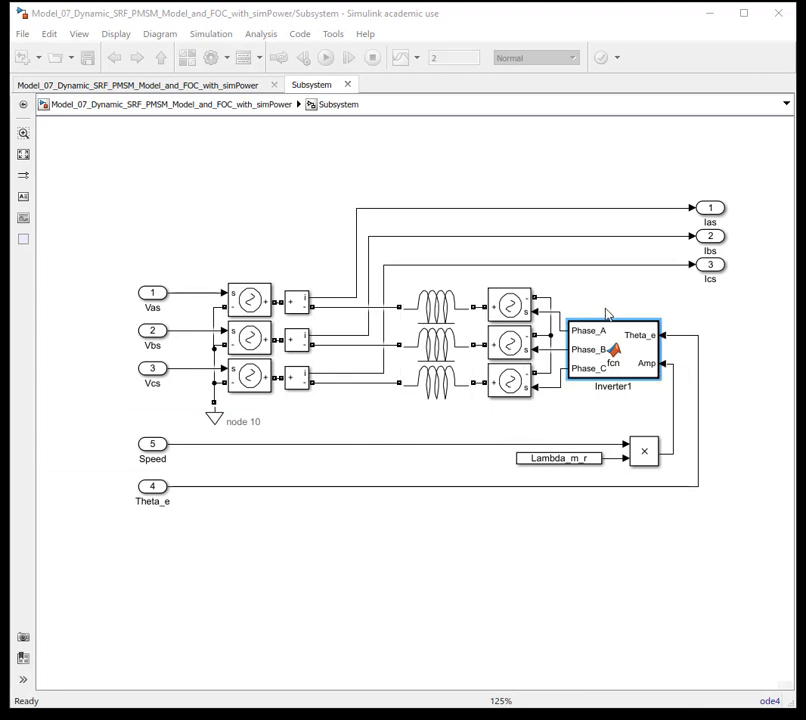
left_click(610, 336)
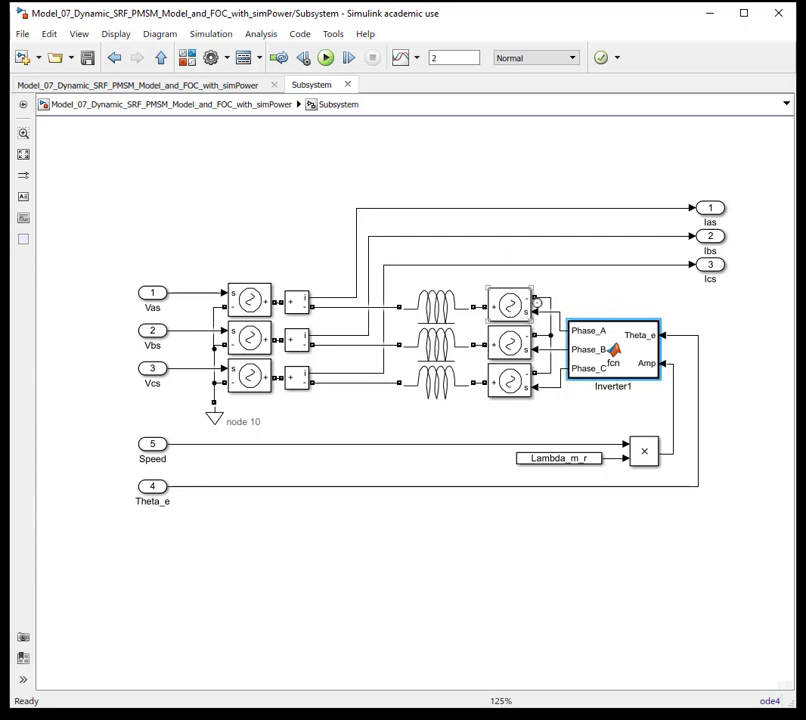
left_click(507, 315)
left_click(507, 347)
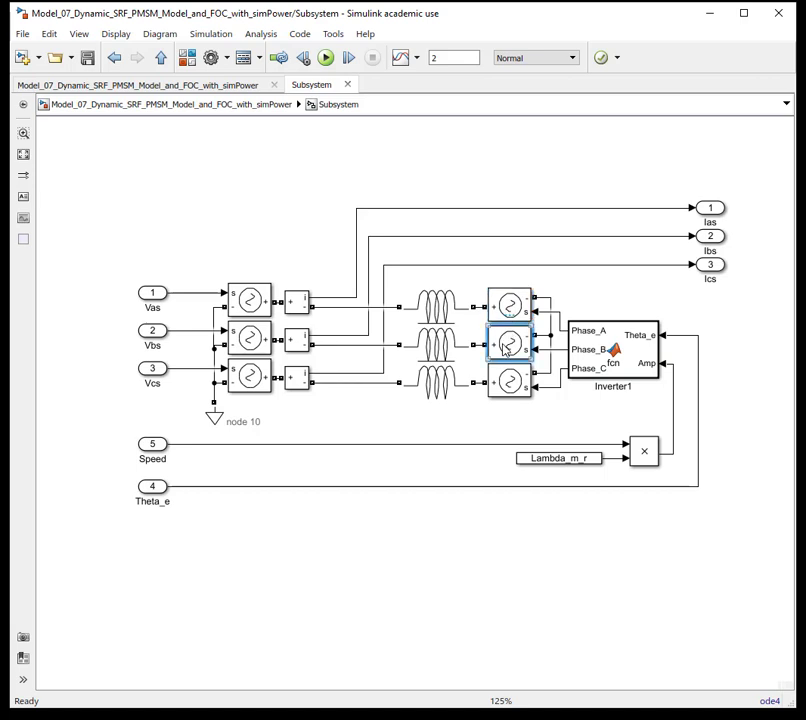
left_click(507, 386)
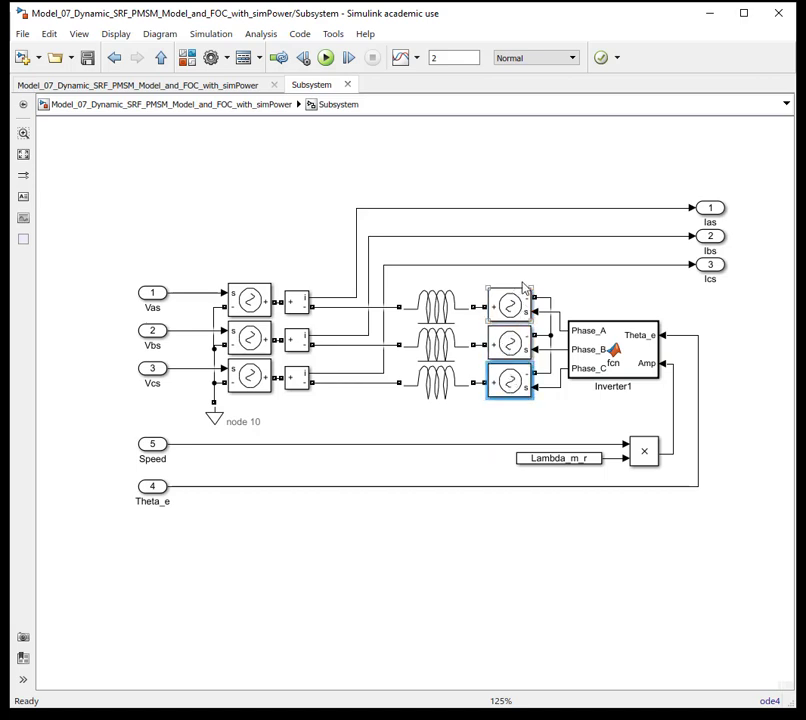
left_click_drag(550, 281, 262, 410)
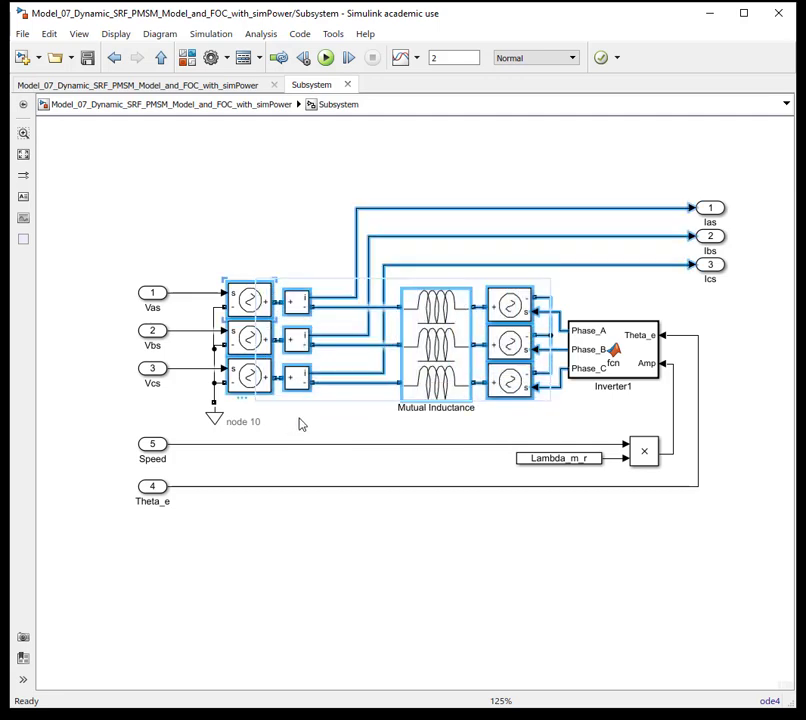
left_click(300, 425)
- Open the Mutual Inductance parameters, enlarge the dialog to review the full inductance and resistance matrices, and close it without edits
double_click(436, 345)
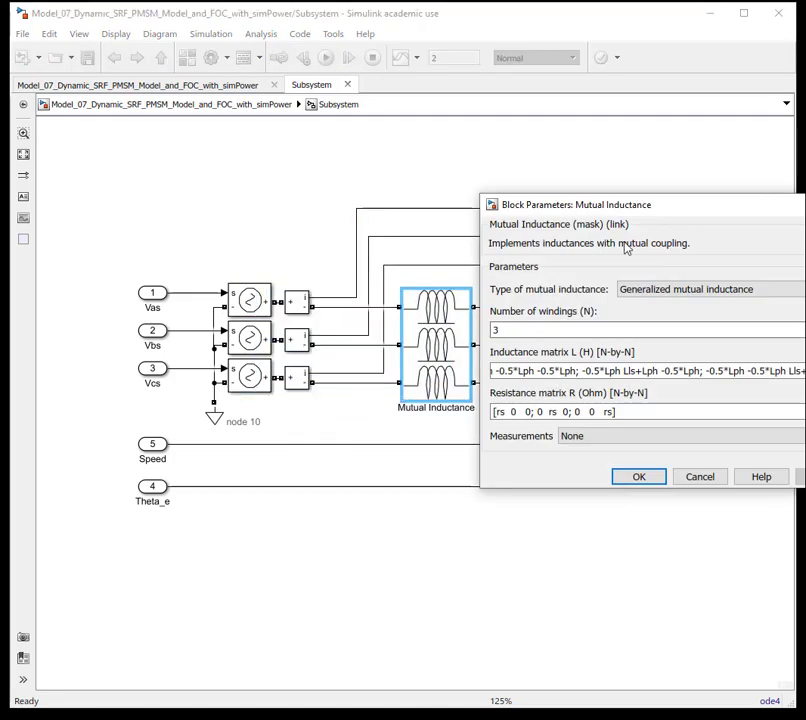
left_click_drag(619, 212, 275, 204)
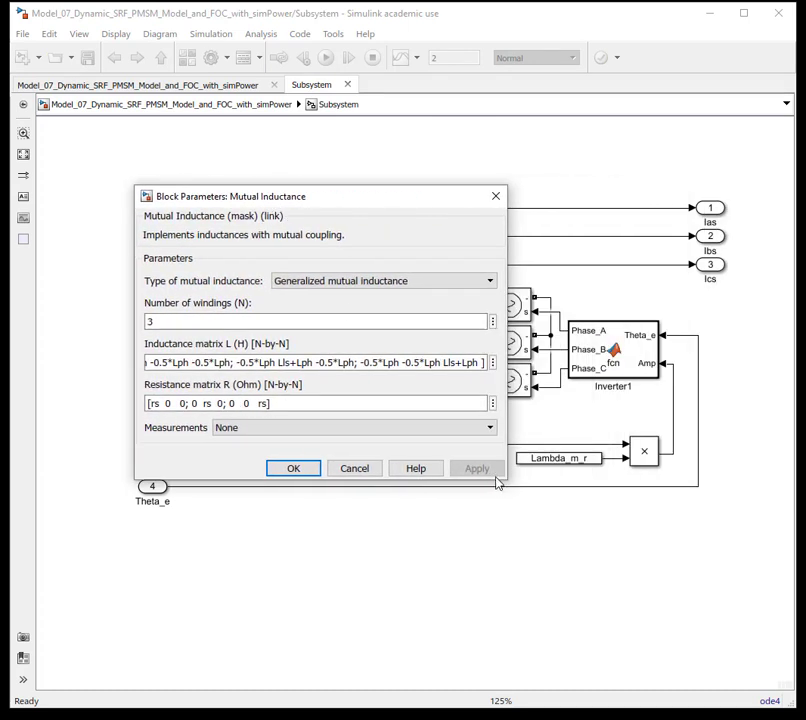
left_click_drag(507, 483, 654, 666)
left_click_drag(546, 365, 573, 364)
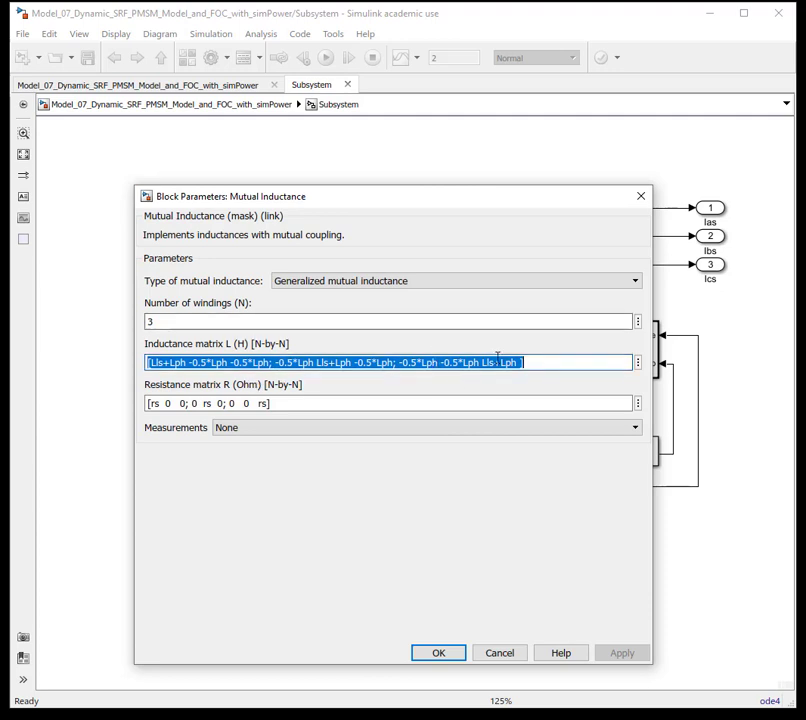
left_click(537, 363)
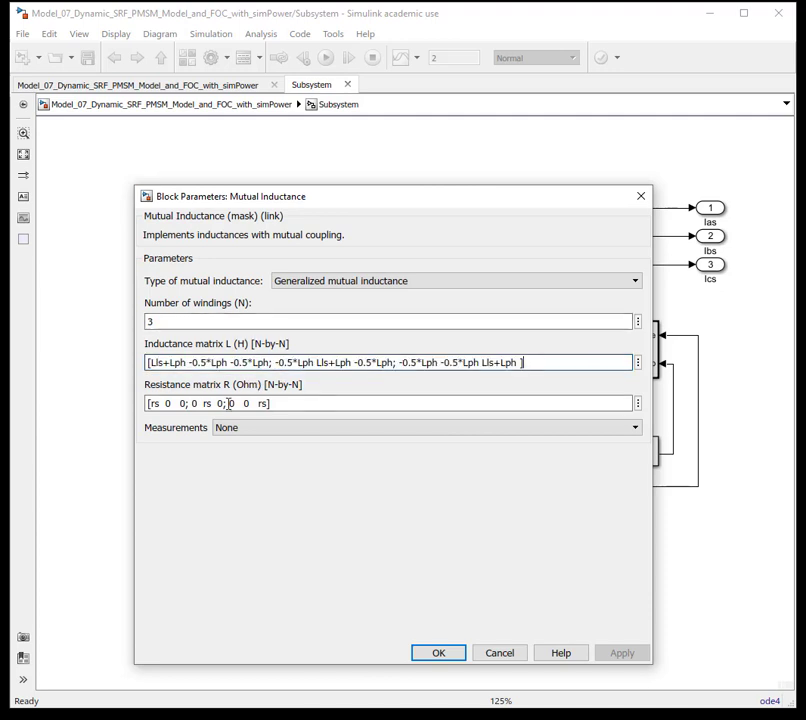
triple_click(314, 403)
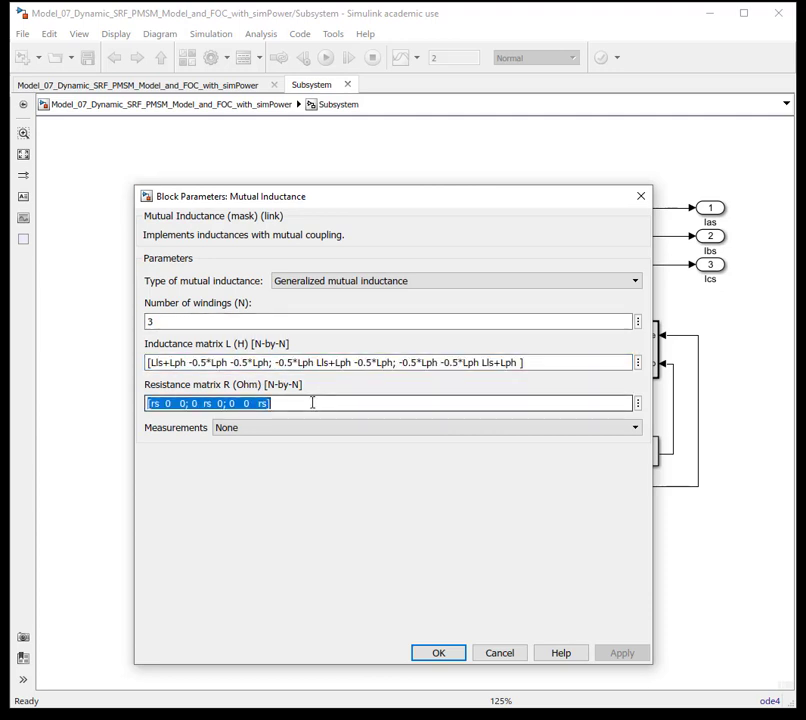
left_click(169, 404)
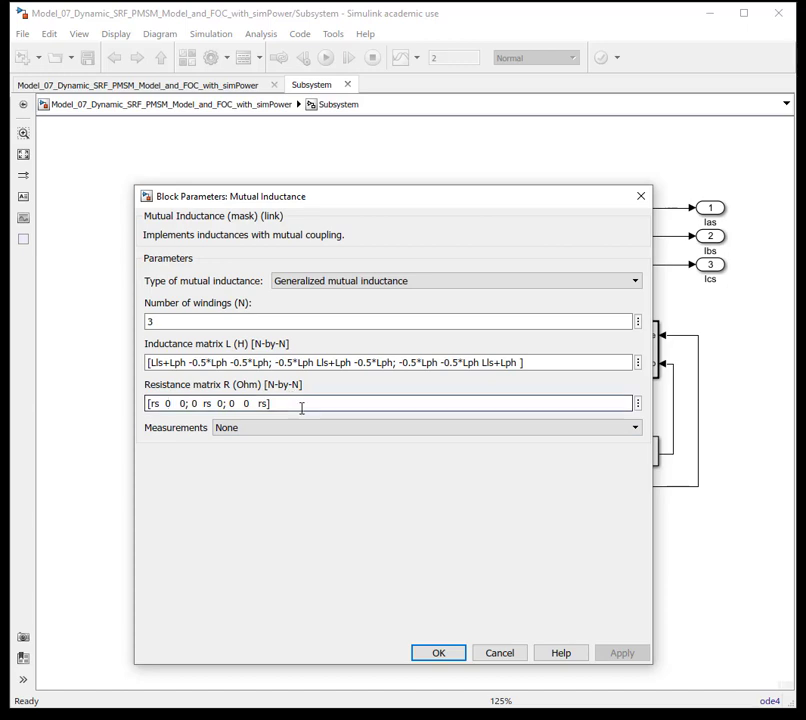
left_click(435, 660)
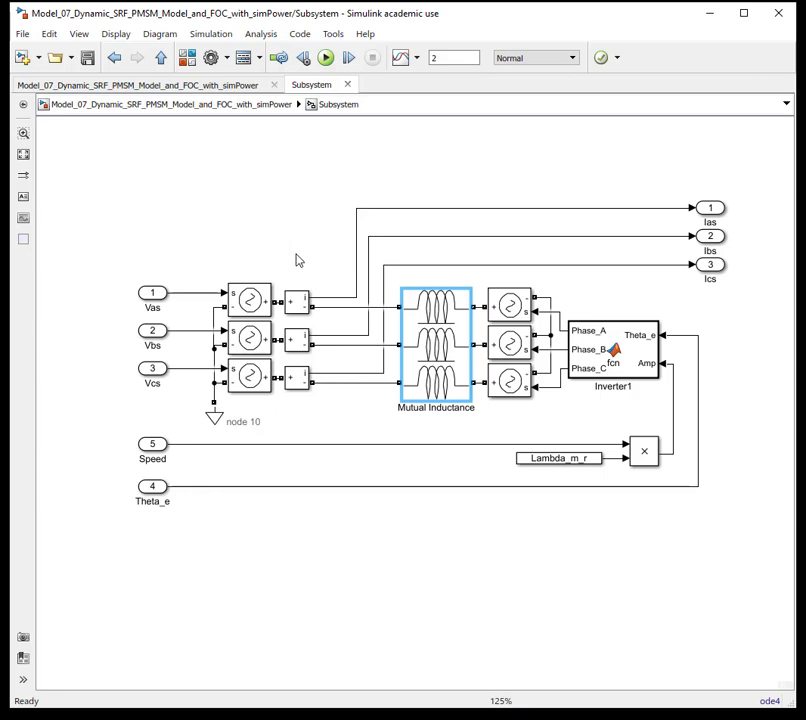
- Highlight the three current measurement blocks and the Ias, Ibs and Ics outputs they feed
left_click_drag(296, 256, 311, 418)
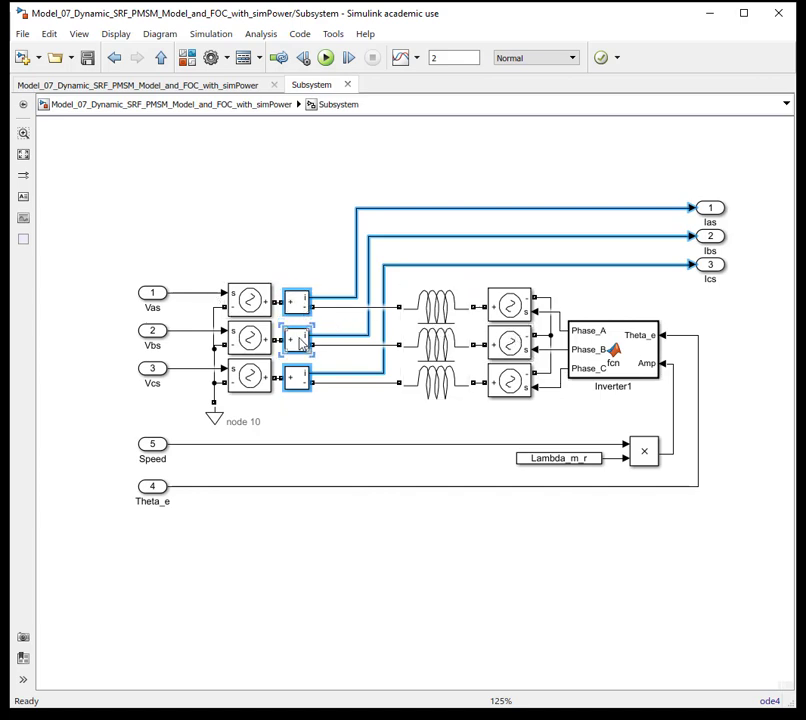
left_click(303, 399)
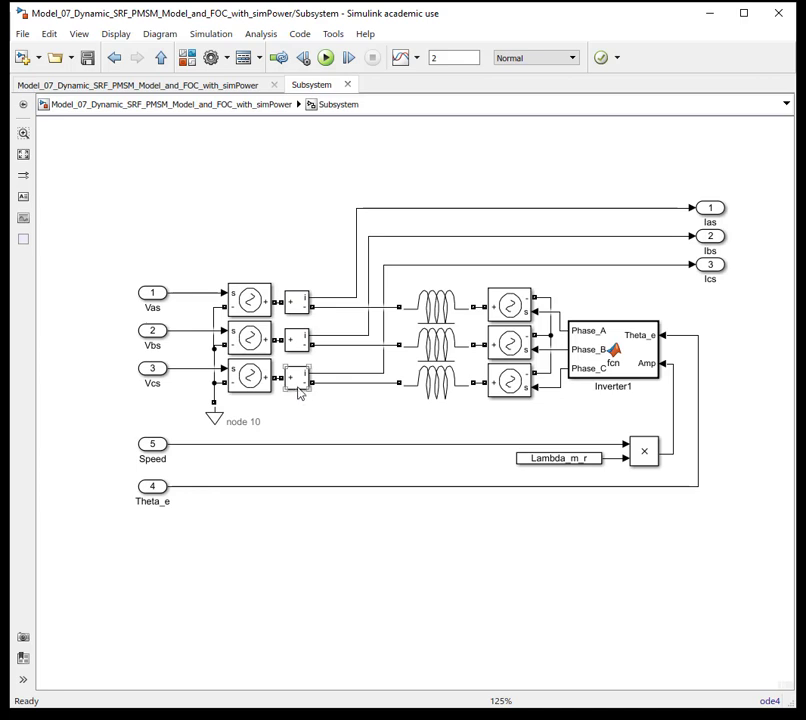
left_click(305, 302)
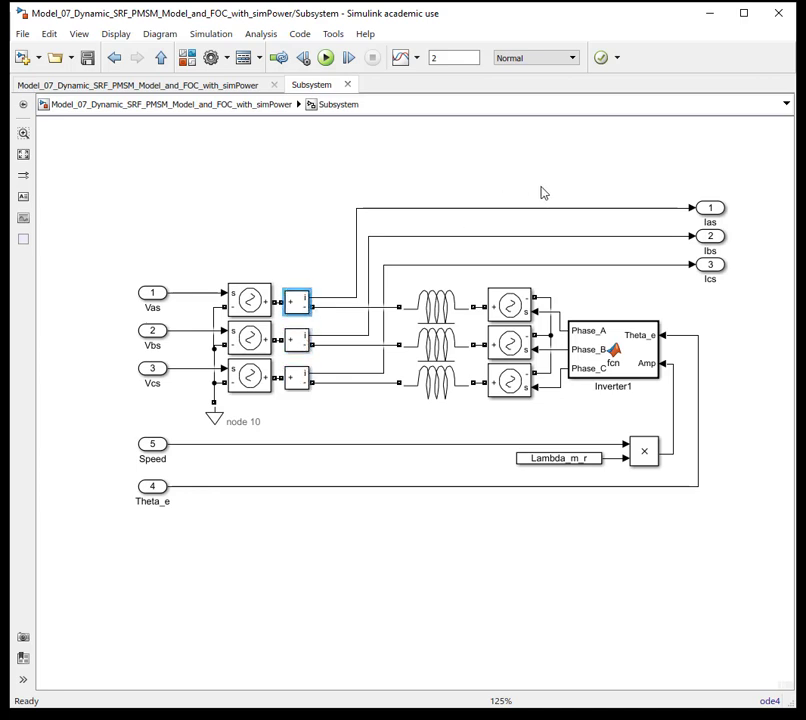
left_click_drag(619, 169, 730, 283)
left_click(495, 187)
- Return to the top level of the model and point out the powergui block set to Continuous
left_click(229, 105)
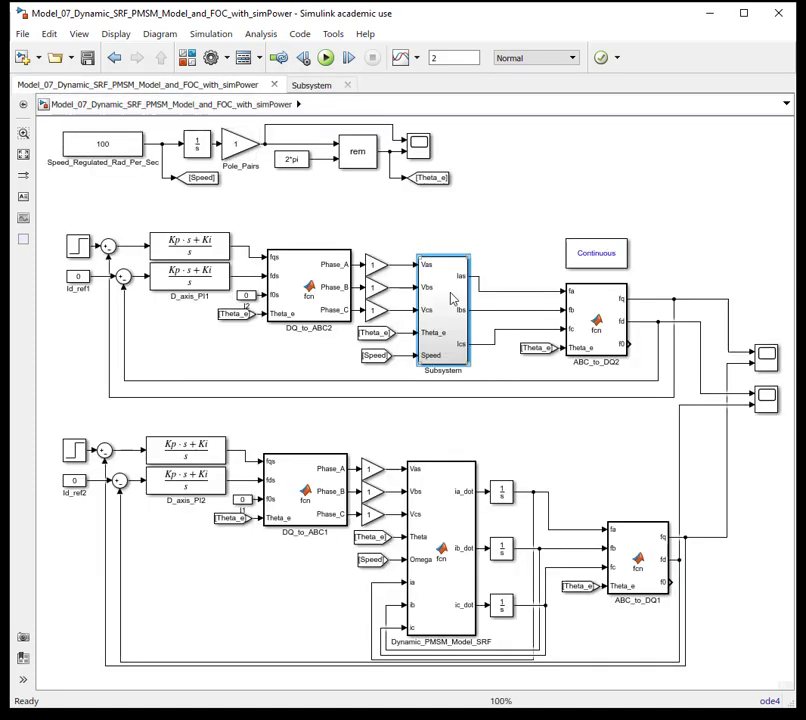
left_click(533, 265)
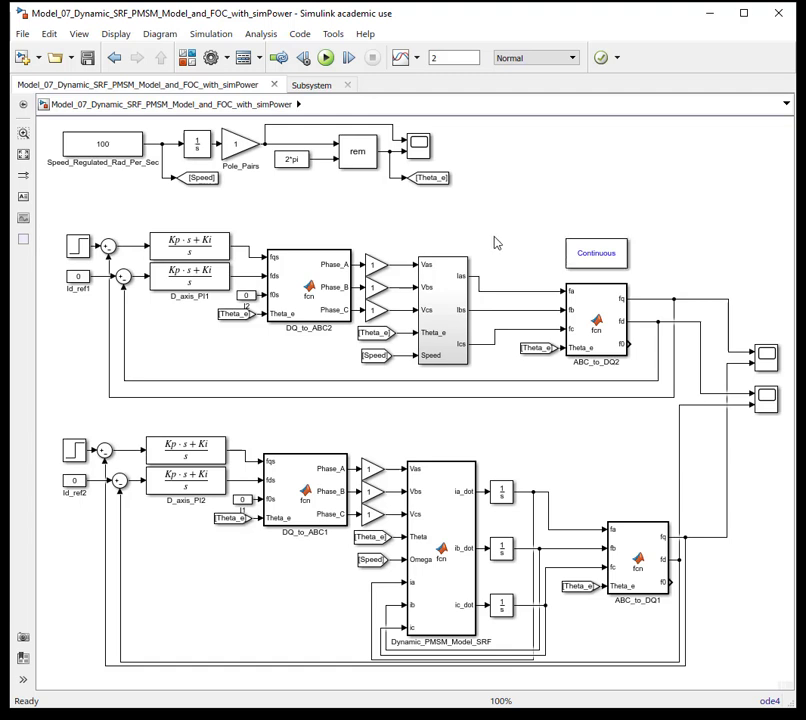
left_click(585, 254)
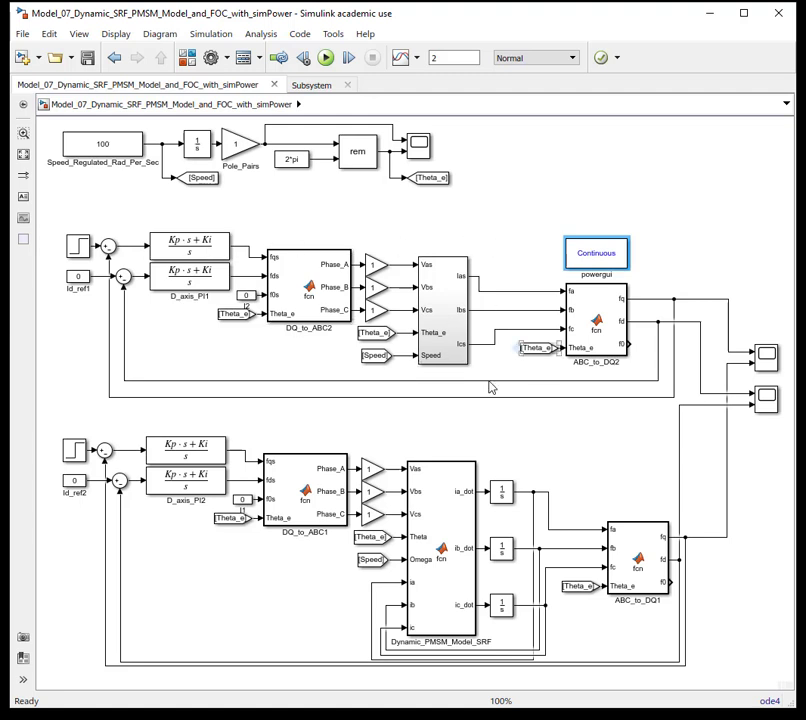
left_click(497, 223)
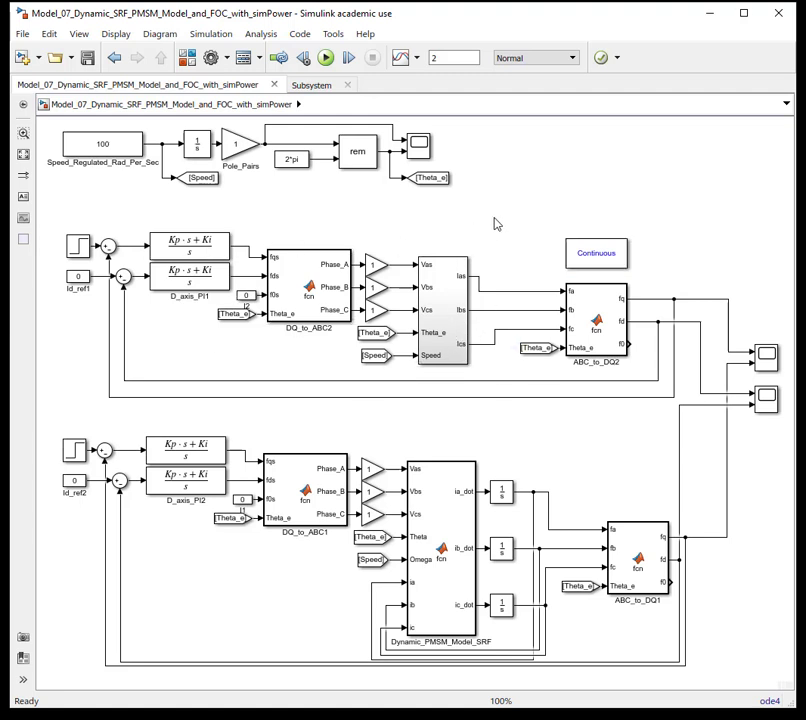
left_click(606, 252)
left_click(527, 300)
left_click(595, 260)
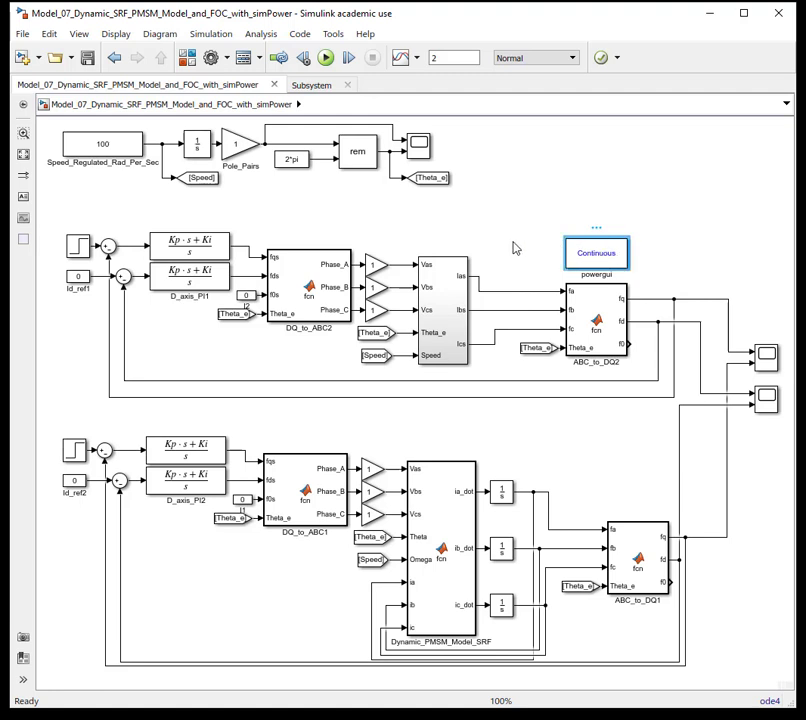
- Reopen the Subsystem's contents and point out the node 10 connection of the input voltage sources
double_click(440, 291)
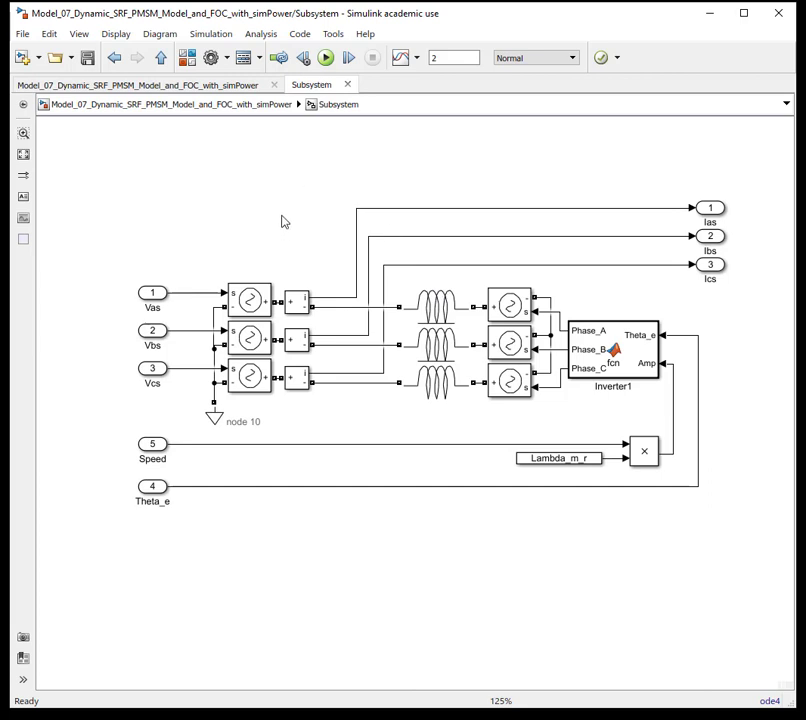
left_click(218, 425)
left_click(335, 423)
left_click(212, 417)
left_click(213, 420)
left_click(550, 360)
left_click(408, 418)
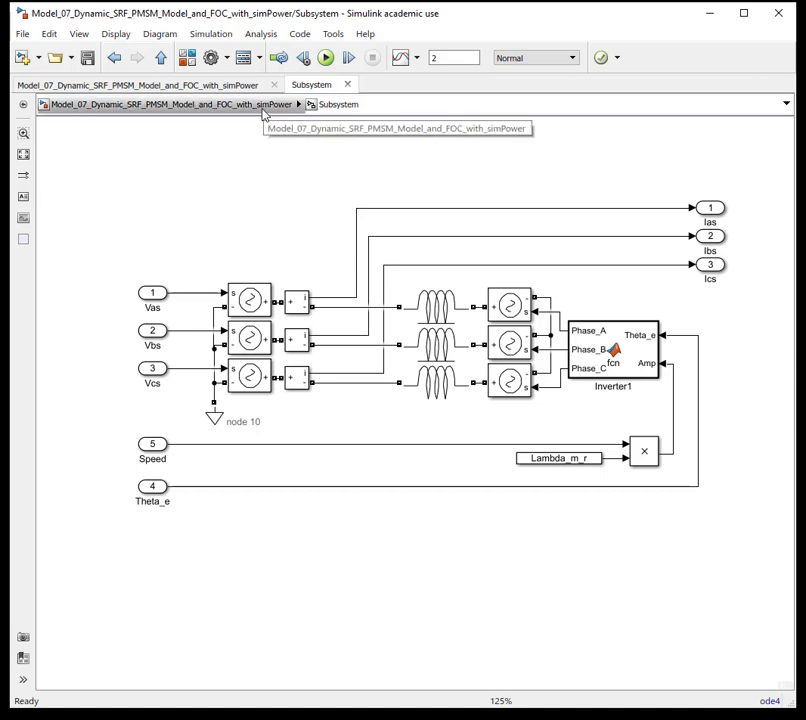
- Highlight in turn the input voltage sources, the Mutual Inductance block, the Inverter1-driven source section and the current measurement blocks
left_click_drag(132, 256, 266, 418)
left_click(358, 425)
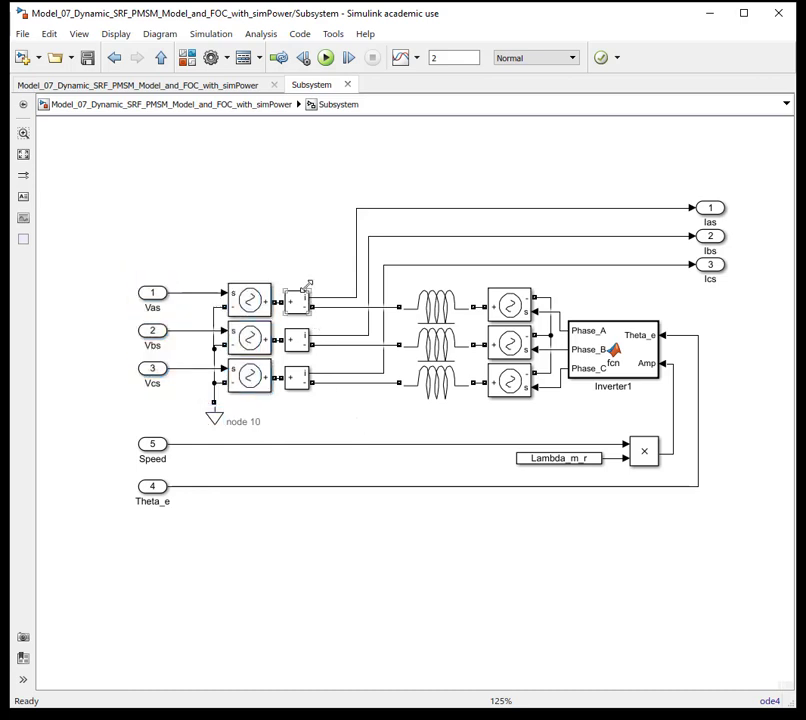
left_click(404, 294)
left_click_drag(407, 277, 464, 431)
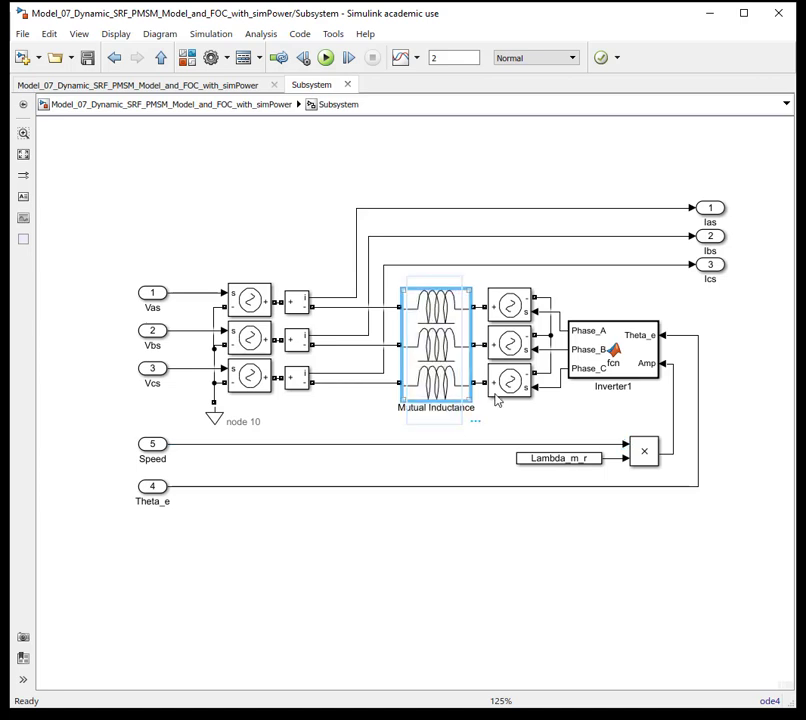
left_click_drag(505, 280, 690, 510)
left_click(388, 520)
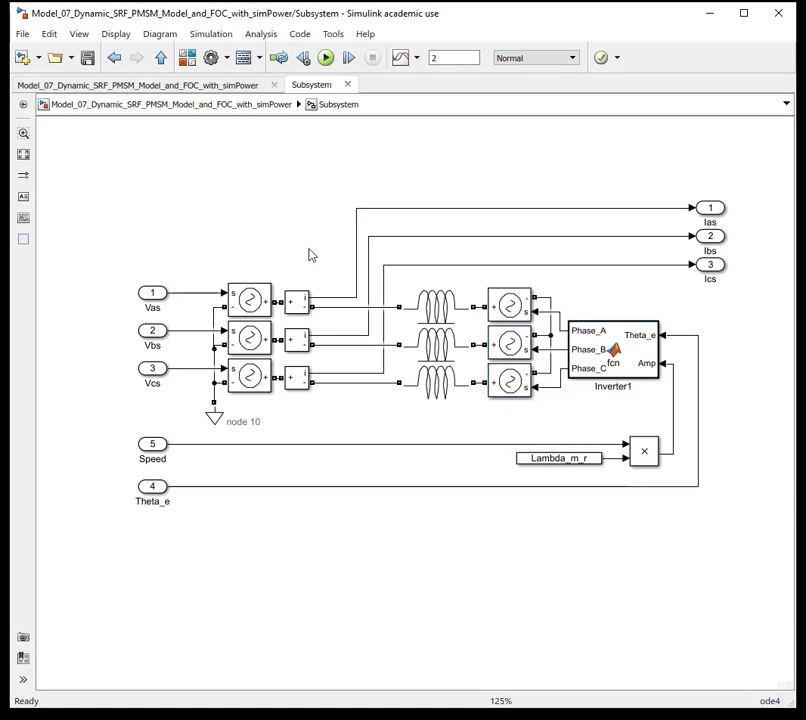
left_click_drag(292, 243, 307, 418)
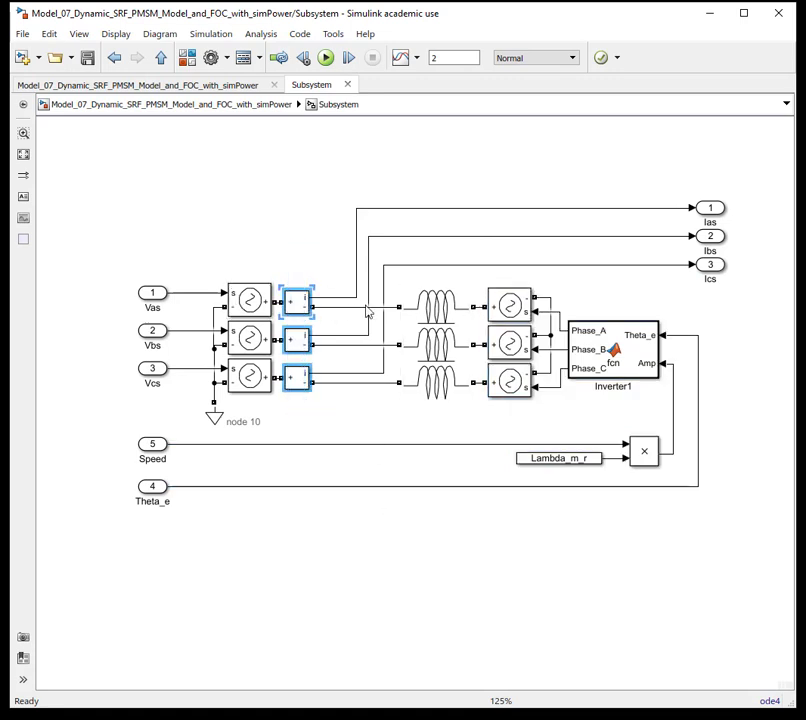
- Return to the model's top level and review the Dynamic_PMSM_Model_SRF function code, from parameters to output vector, closing the editor when done
left_click(243, 106)
left_click(482, 407)
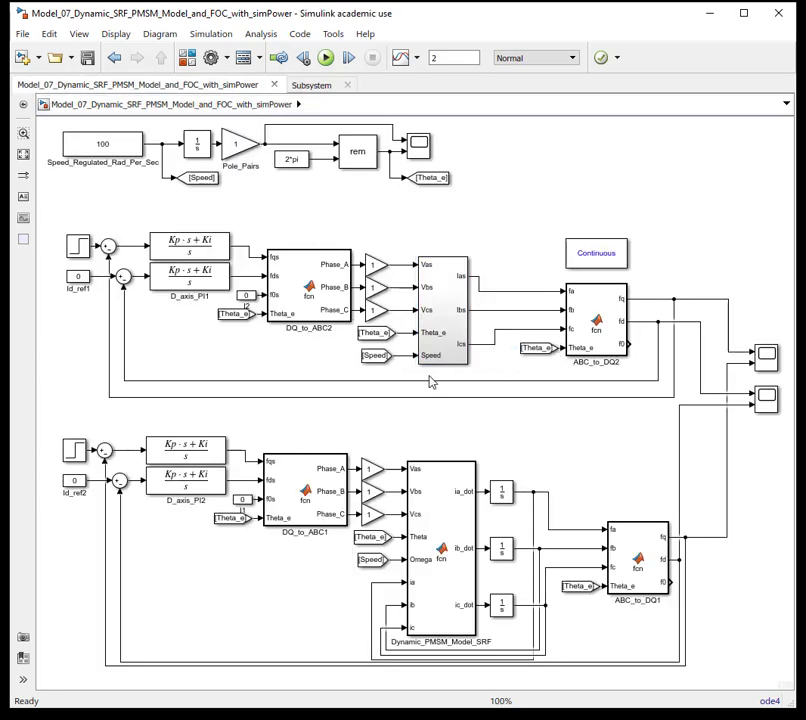
double_click(432, 477)
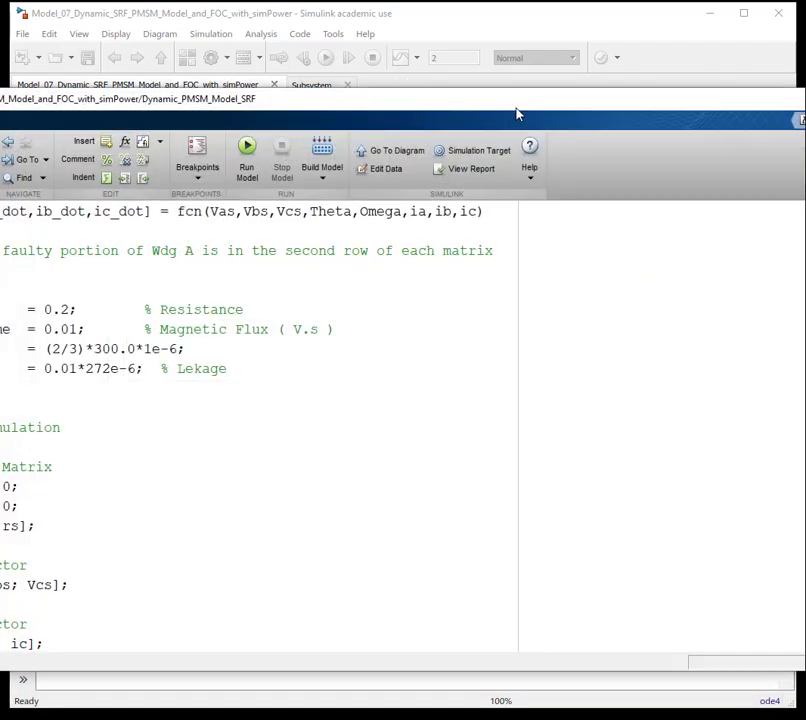
left_click_drag(517, 115, 695, 112)
scroll(365, 367, "down", 6)
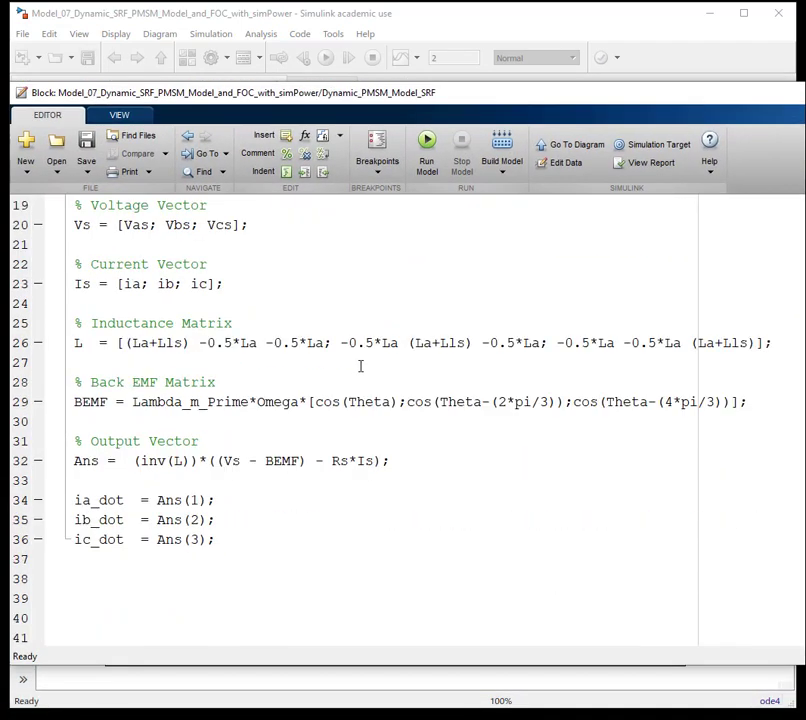
scroll(360, 366, "up", 5)
left_click_drag(800, 100, 676, 148)
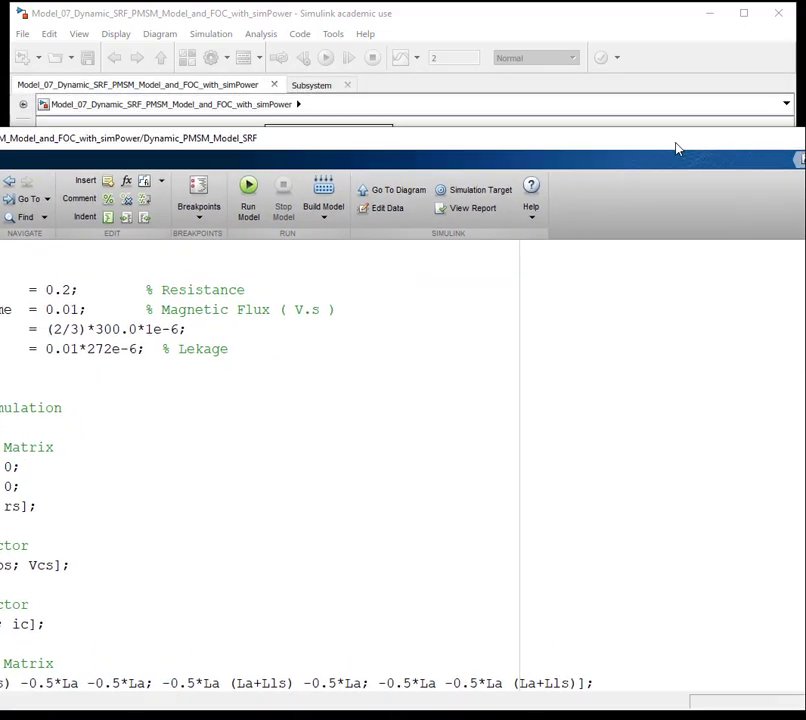
left_click(803, 138)
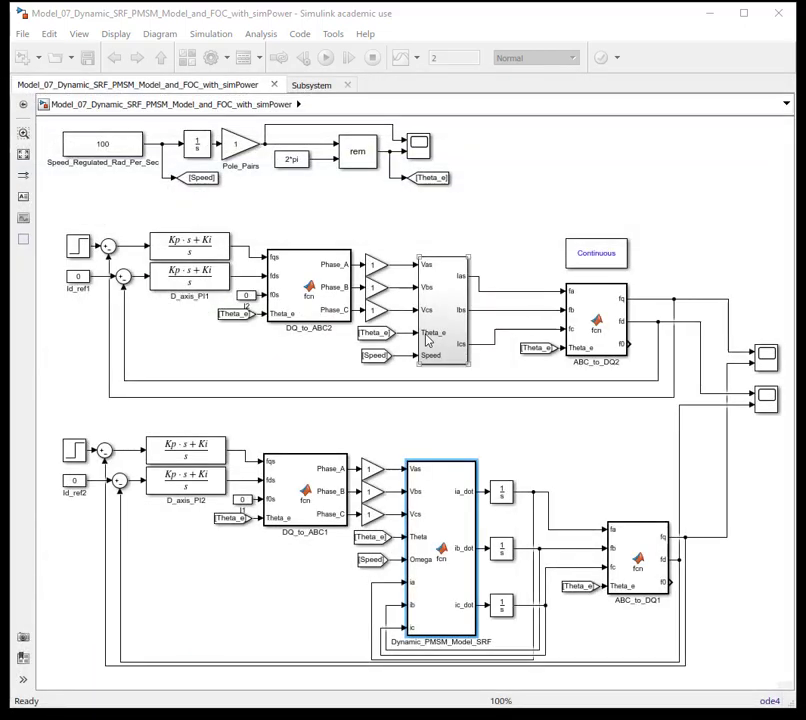
left_click(431, 411)
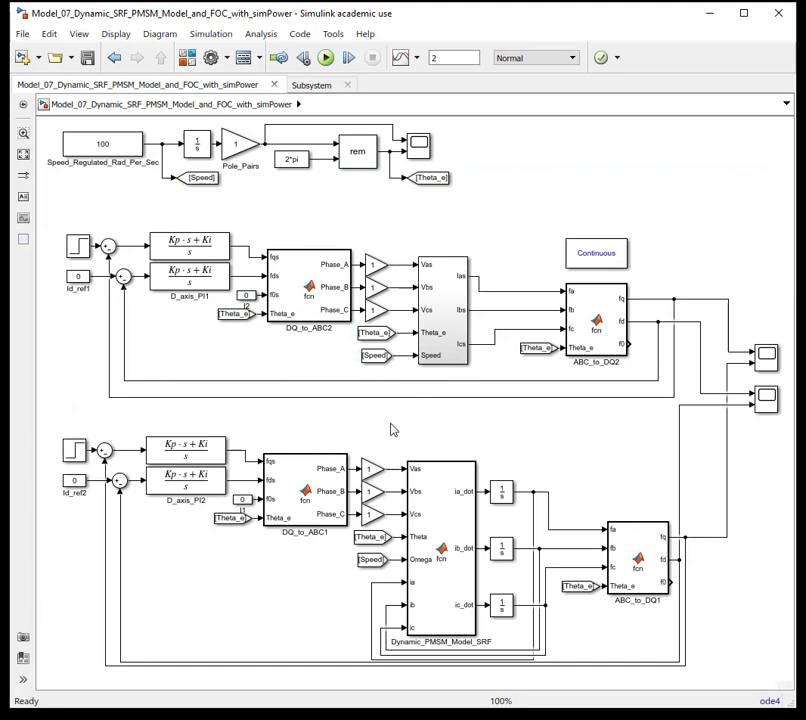
- Look inside the Simscape-based Subsystem once more, and go back to the top level of the model
double_click(437, 346)
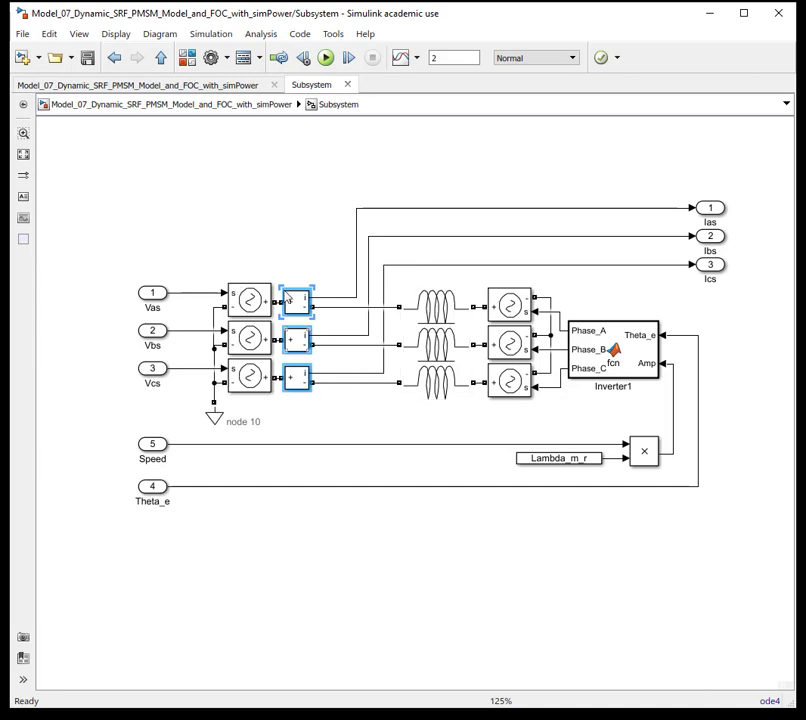
left_click(243, 107)
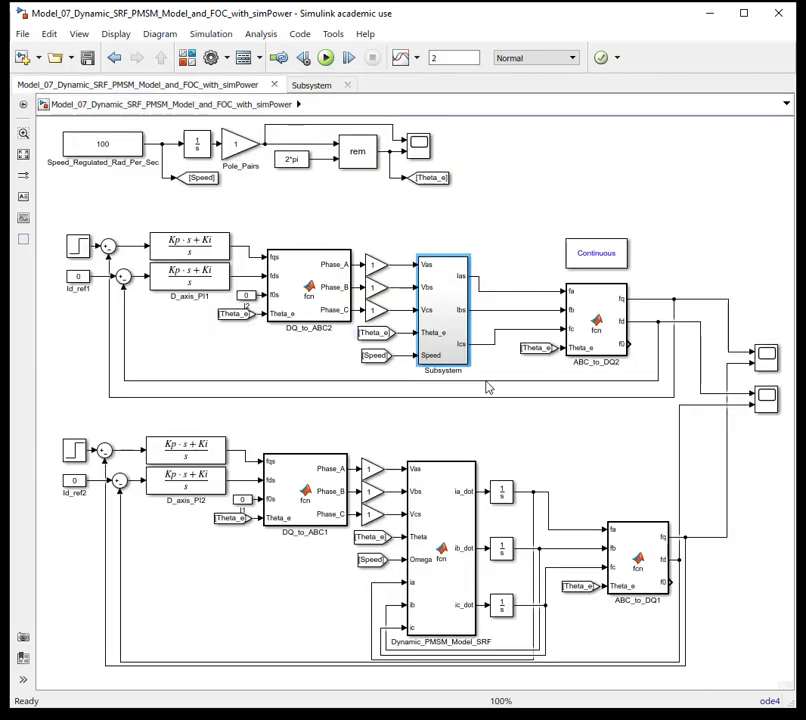
left_click(508, 214)
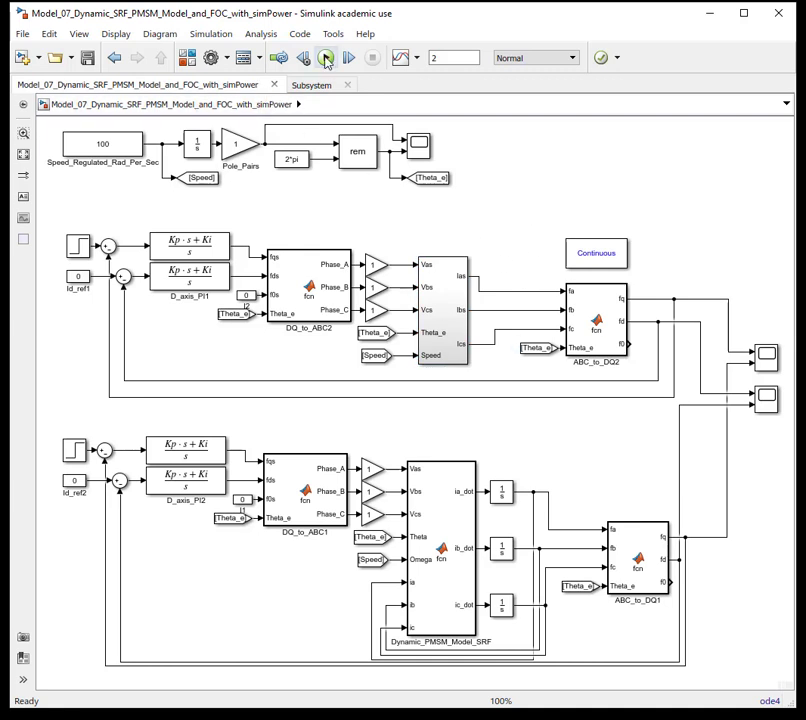
- Run the simulation and show the full fq responses of both models in Scope5, with the axes scaled to fit
left_click(326, 59)
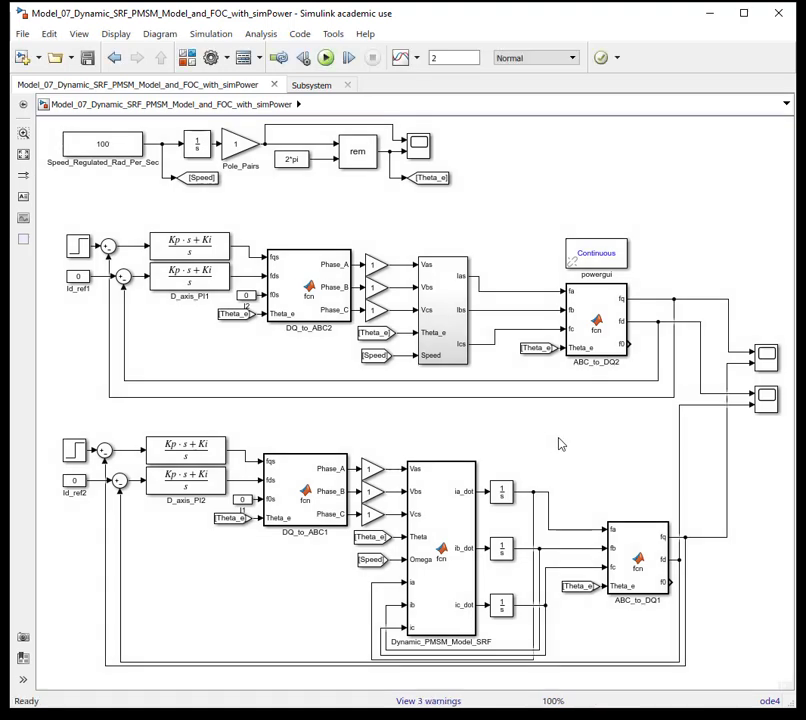
left_click(766, 358)
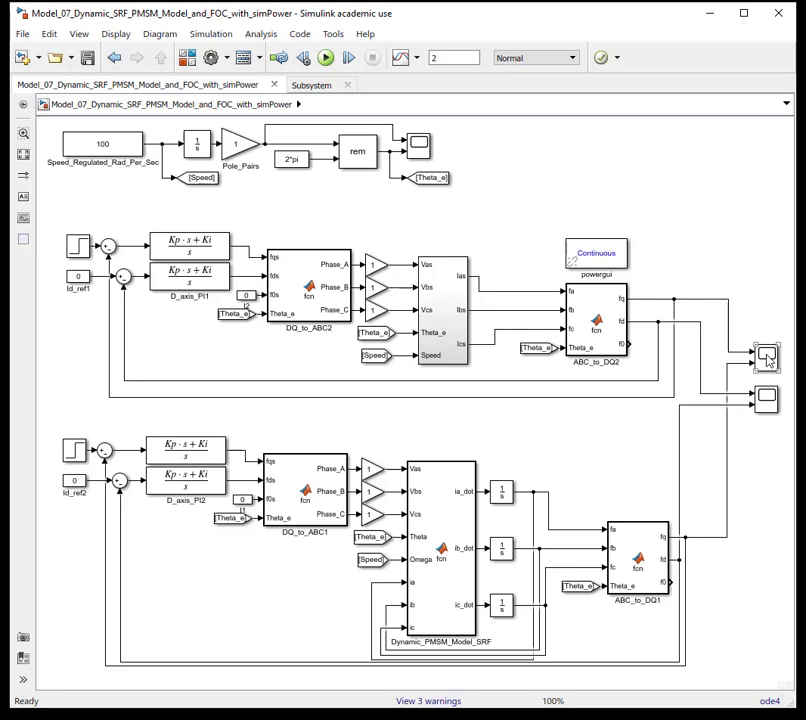
double_click(766, 358)
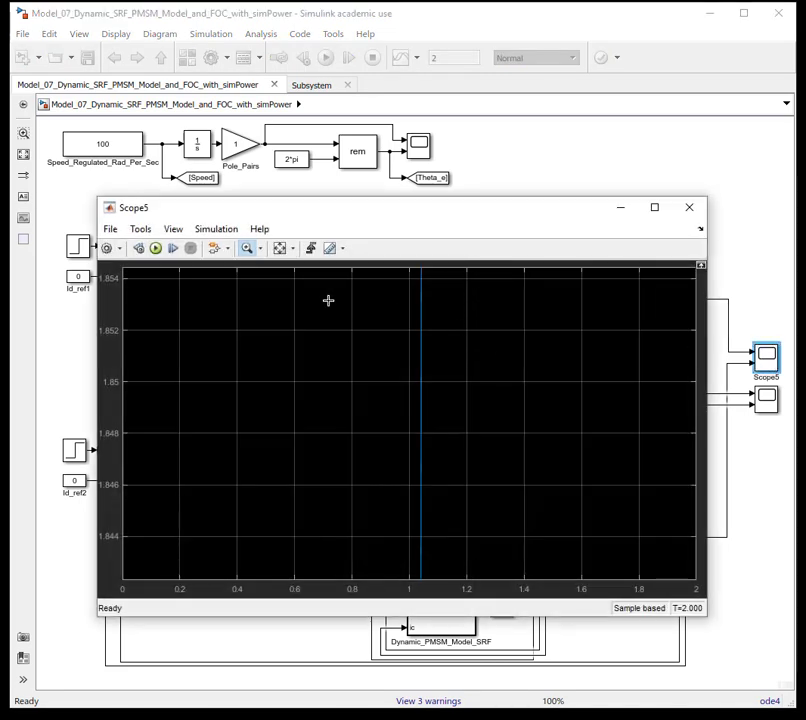
left_click(281, 249)
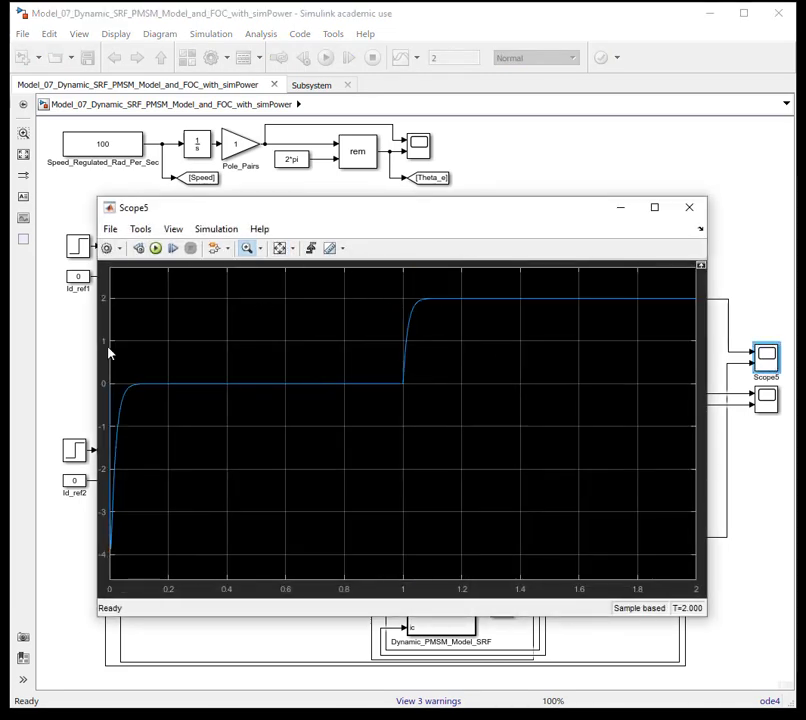
- Magnify the Scope5 curves around the step at 1 s to compare the two fq traces, and close the scope
left_click_drag(397, 285, 533, 410)
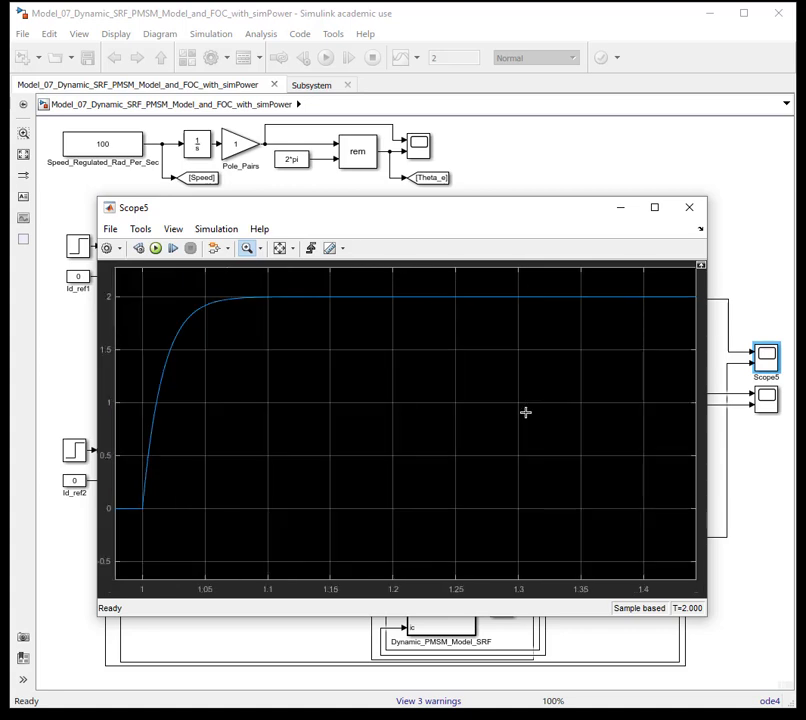
left_click_drag(173, 286, 264, 354)
left_click_drag(288, 308, 358, 396)
left_click_drag(320, 351, 381, 413)
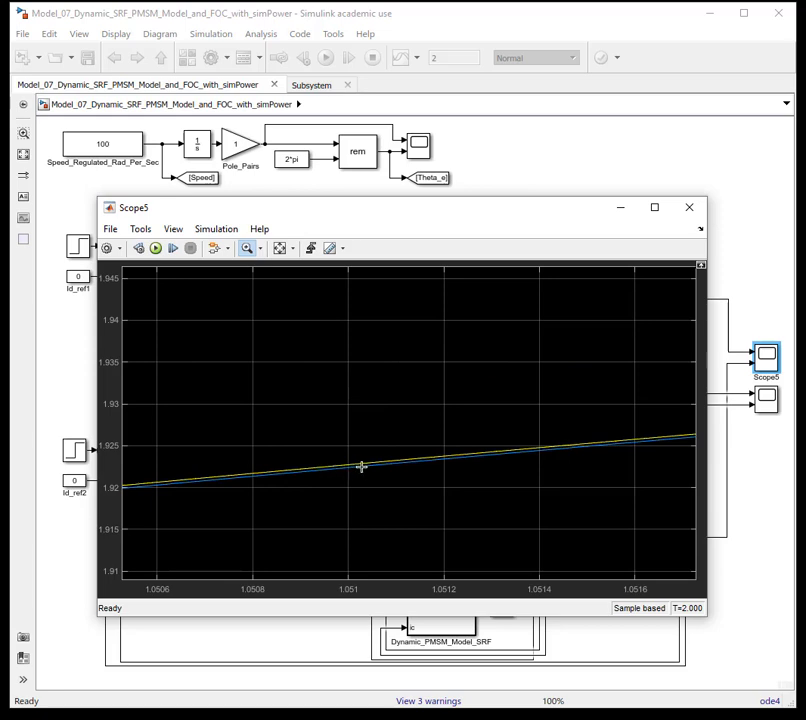
left_click(689, 208)
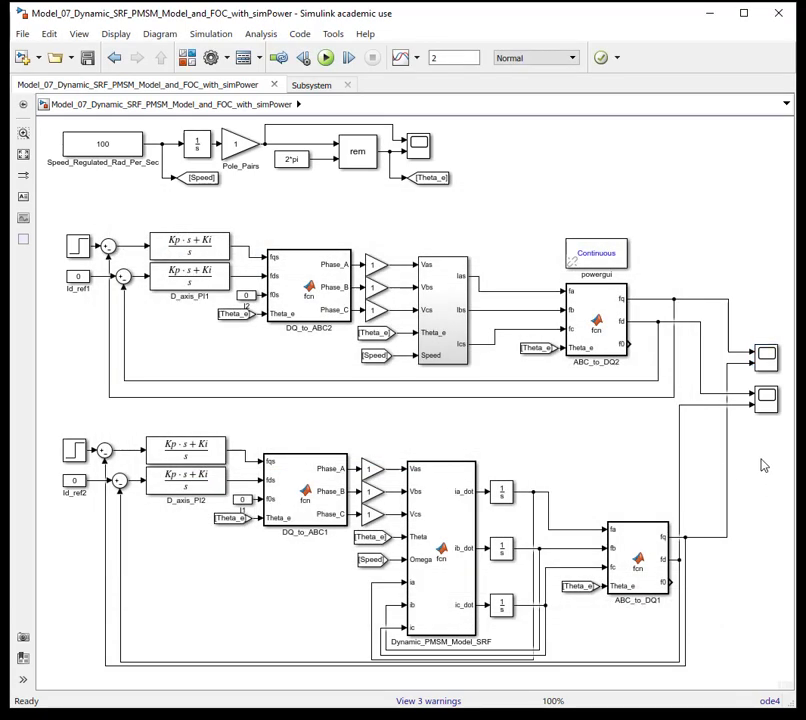
- Open Scope1 for the two fd signals, scale its axes to fit and narrow the window to show the whole plot
left_click(759, 354)
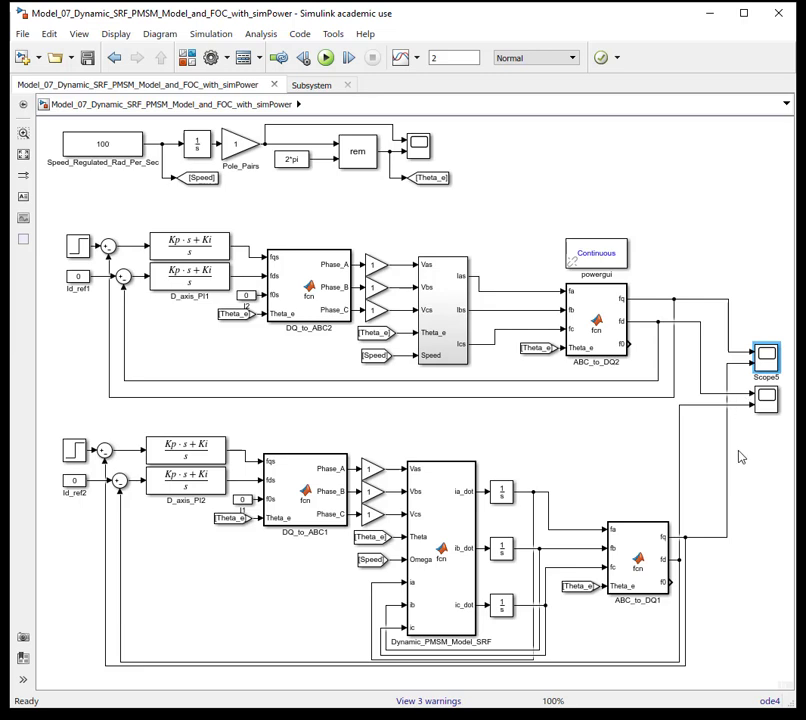
double_click(766, 398)
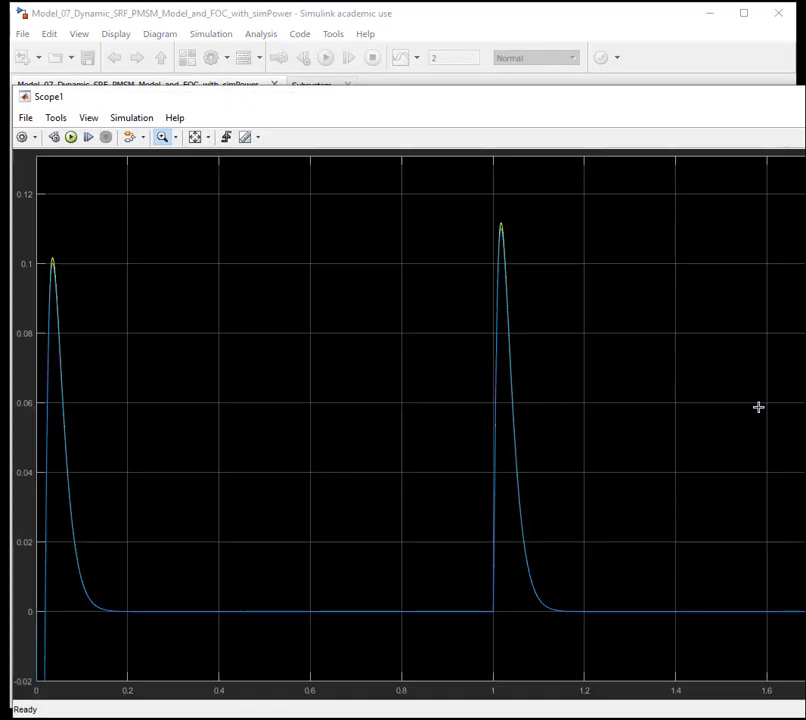
left_click(197, 137)
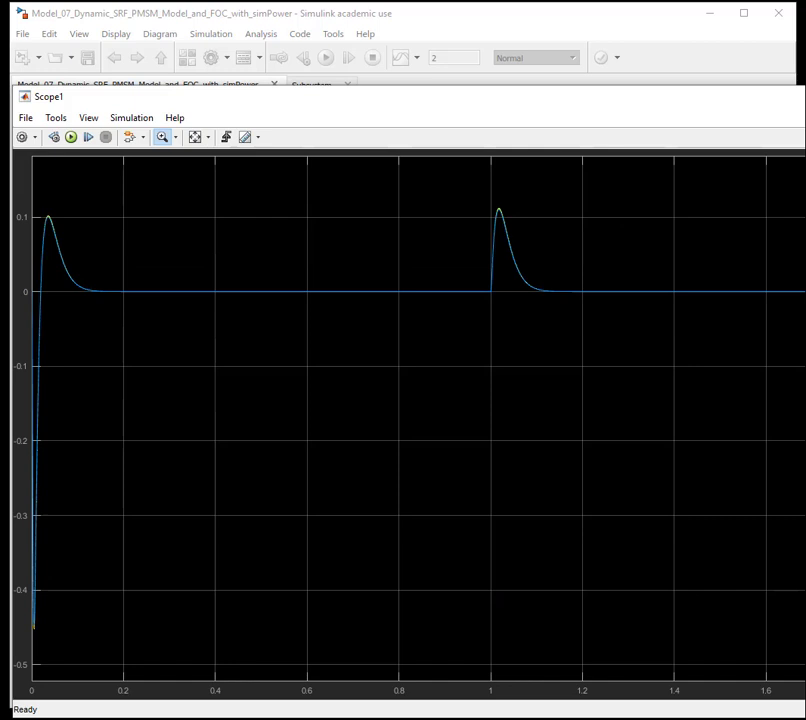
left_click_drag(805, 212, 793, 212)
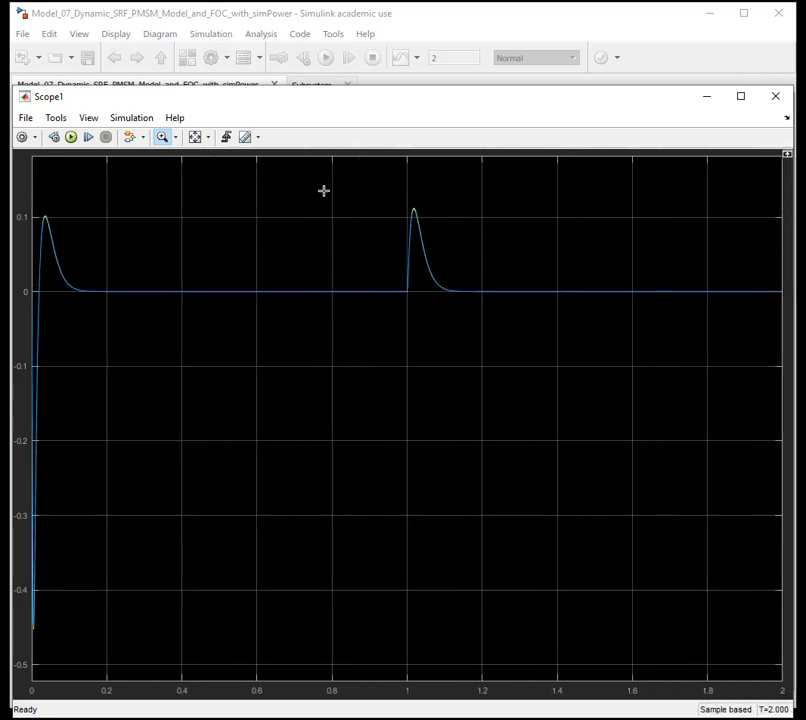
- Compare the fd traces up close around the 1 s peak in Scope1, restore the full view and close the scope
left_click_drag(402, 201, 490, 351)
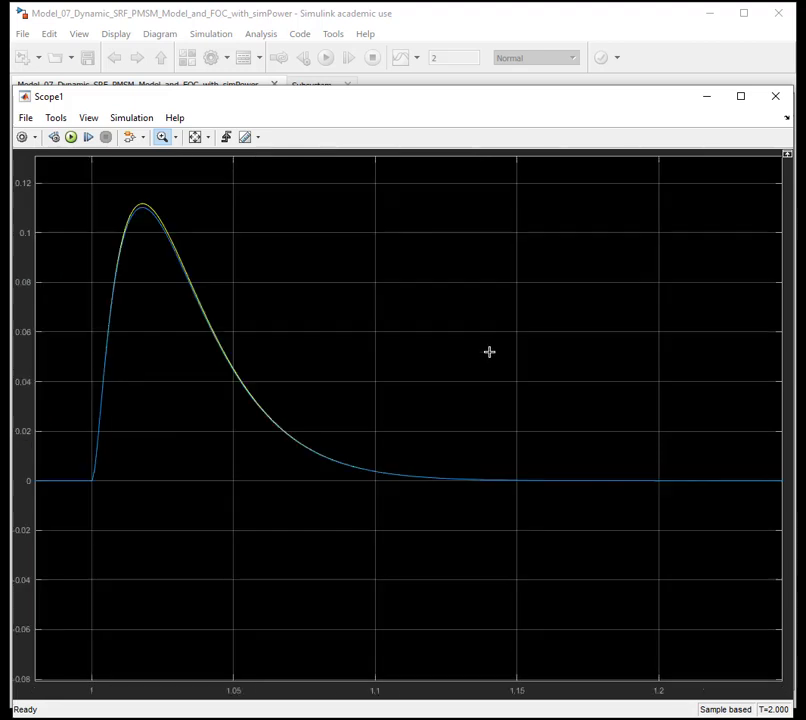
left_click(194, 138)
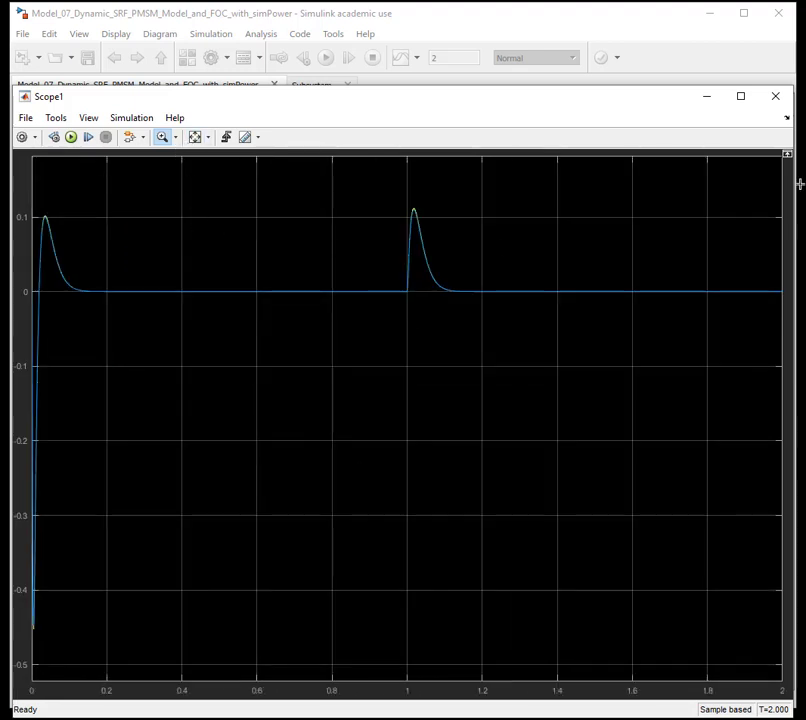
left_click(777, 97)
left_click(583, 472)
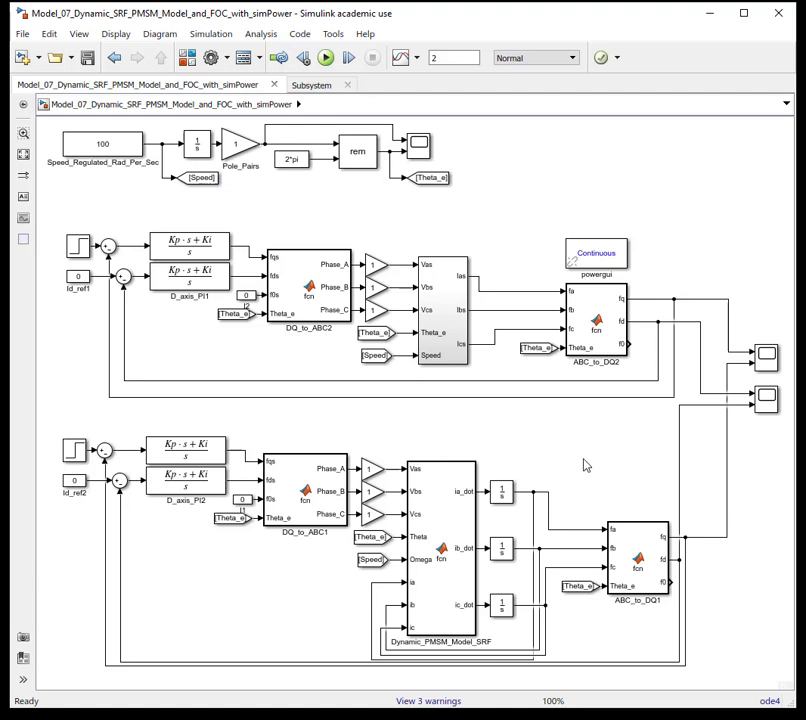
- Highlight the complete upper field-oriented control loop and its Subsystem block, and clear the selection
left_click_drag(58, 212, 731, 401)
left_click(569, 427)
left_click(437, 285)
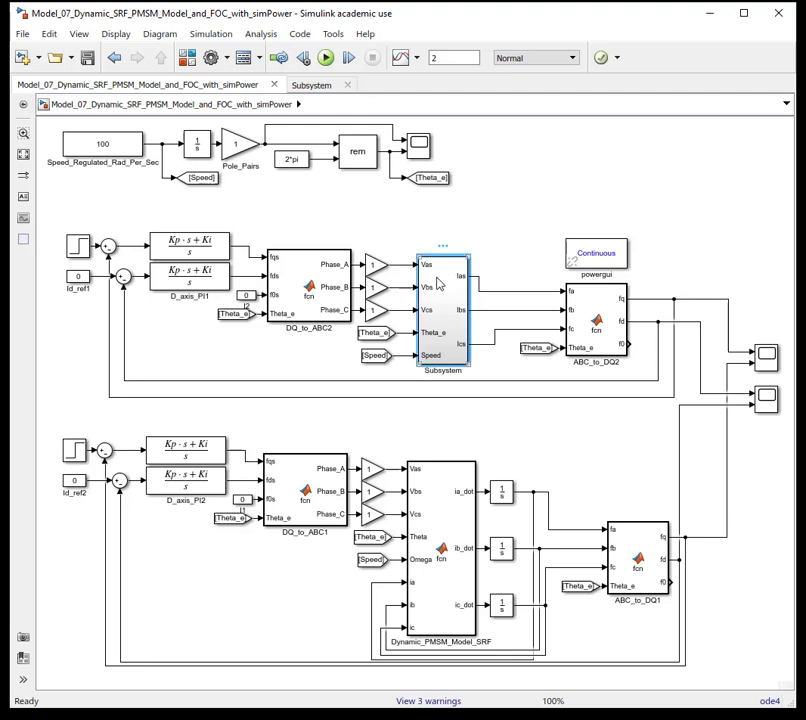
left_click(499, 229)
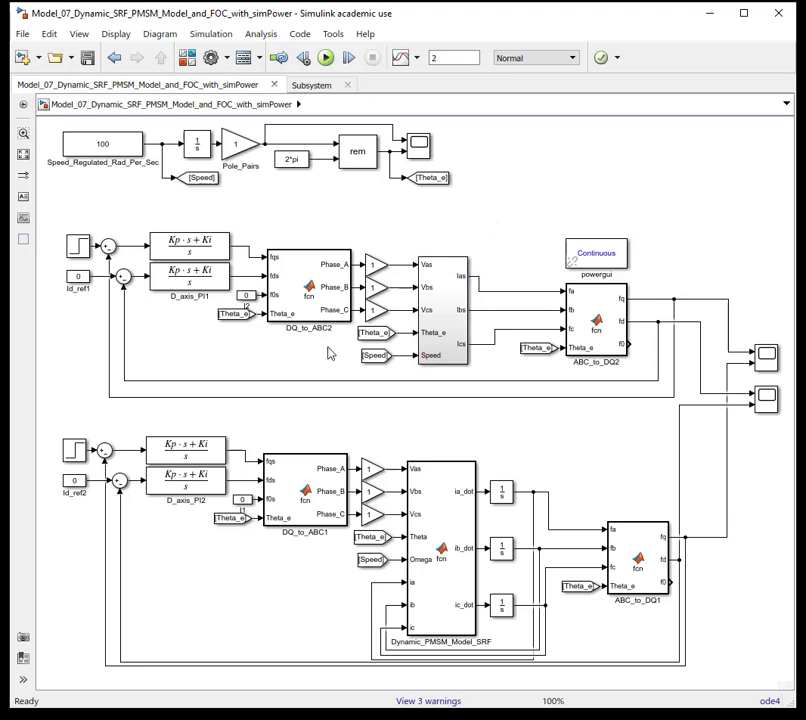